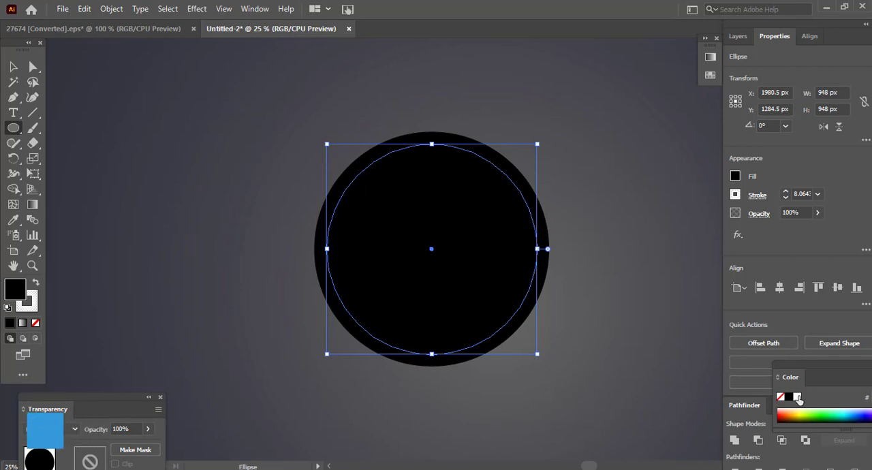
- Fill the inner black circle white, then paste a copy in front and scale it concentrically to about 717 px
click(797, 398)
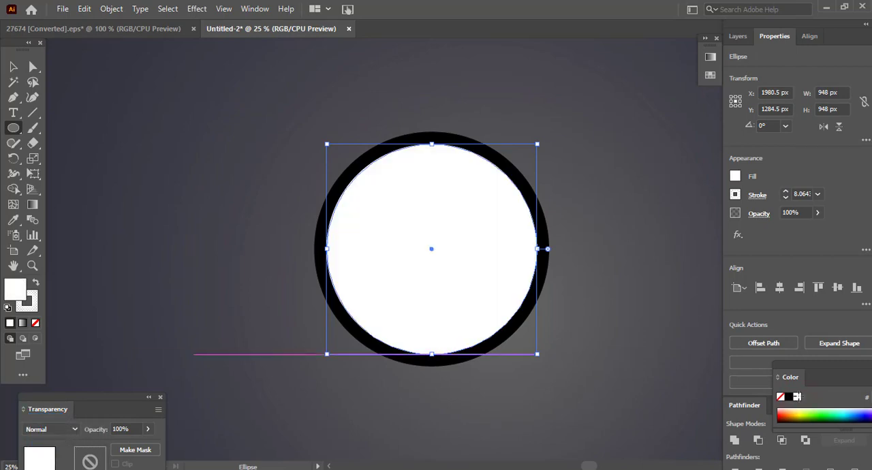
click(84, 9)
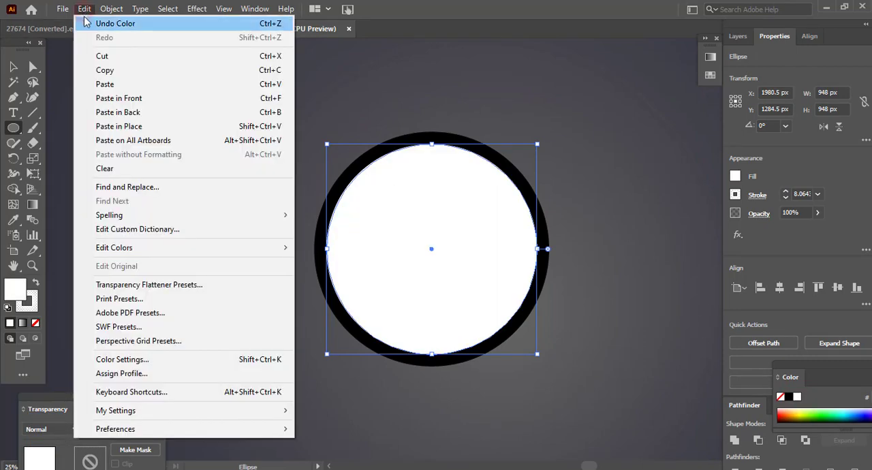
click(105, 70)
click(83, 9)
click(109, 98)
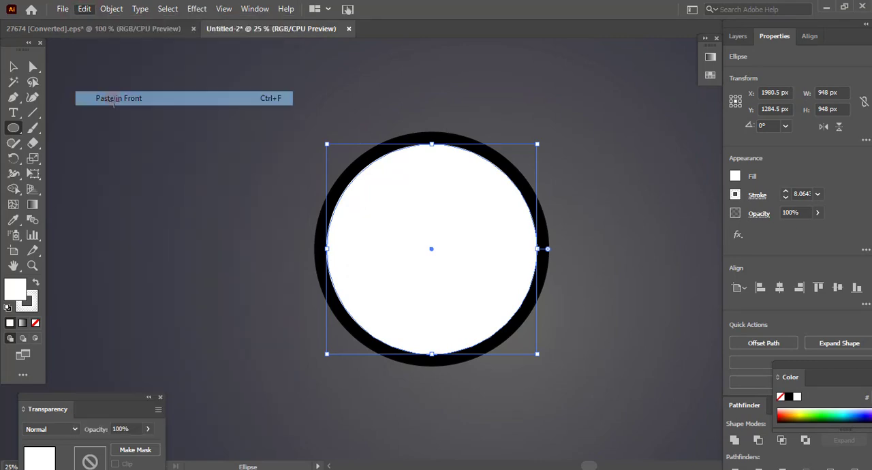
drag(538, 142, 518, 166)
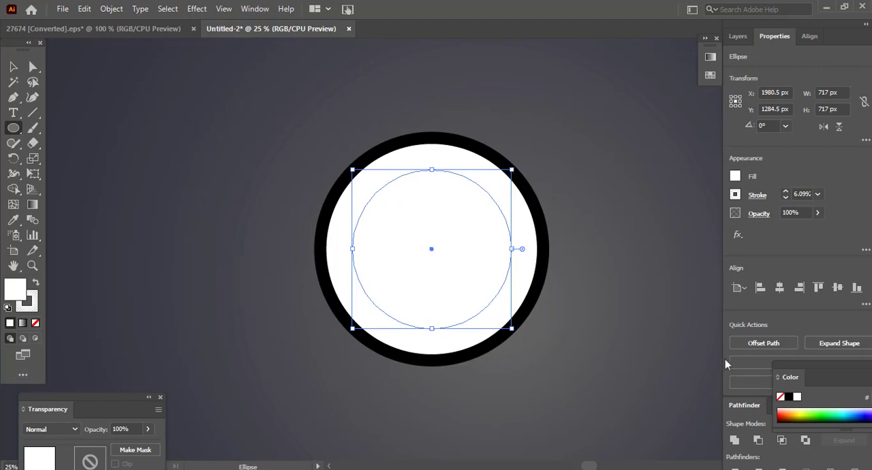
- Fill the 717 px circle with a brownish orange from the color spectrum and deselect it
click(791, 415)
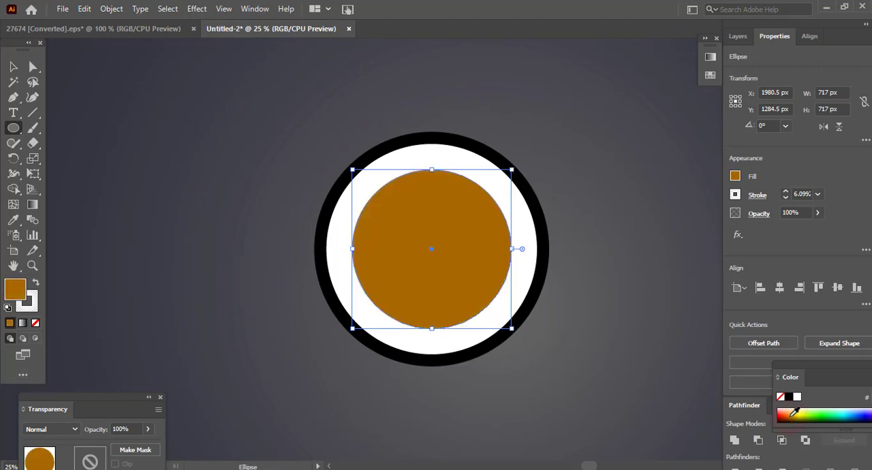
click(792, 415)
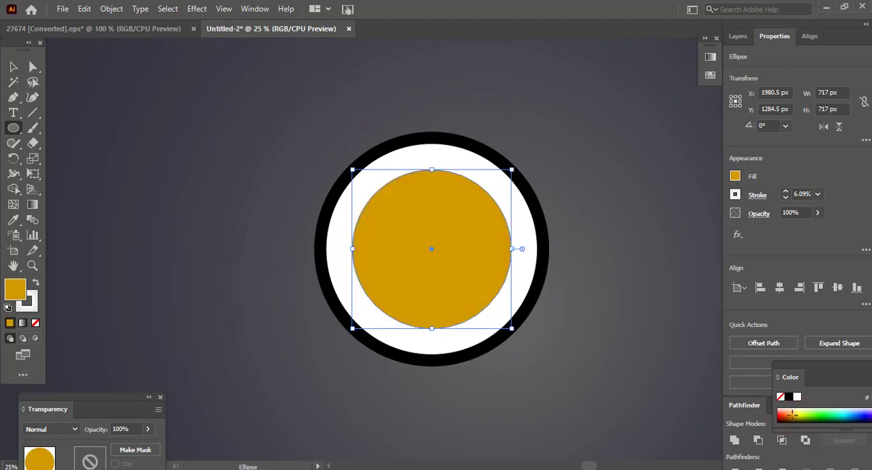
click(794, 414)
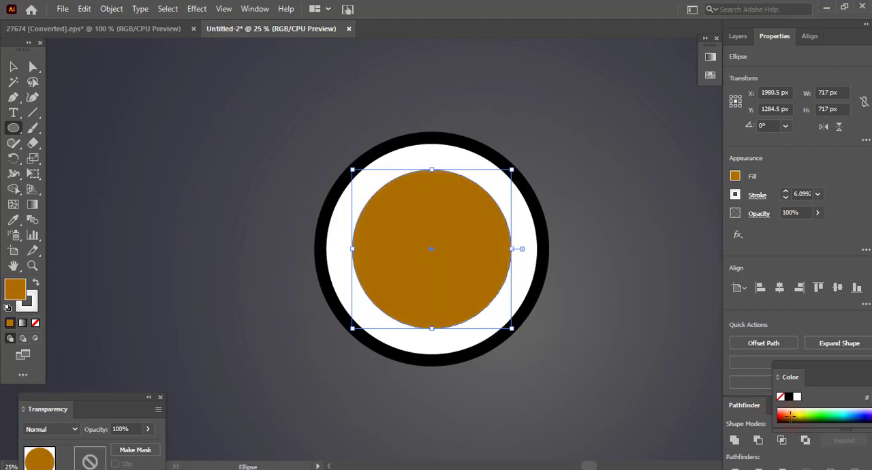
click(13, 66)
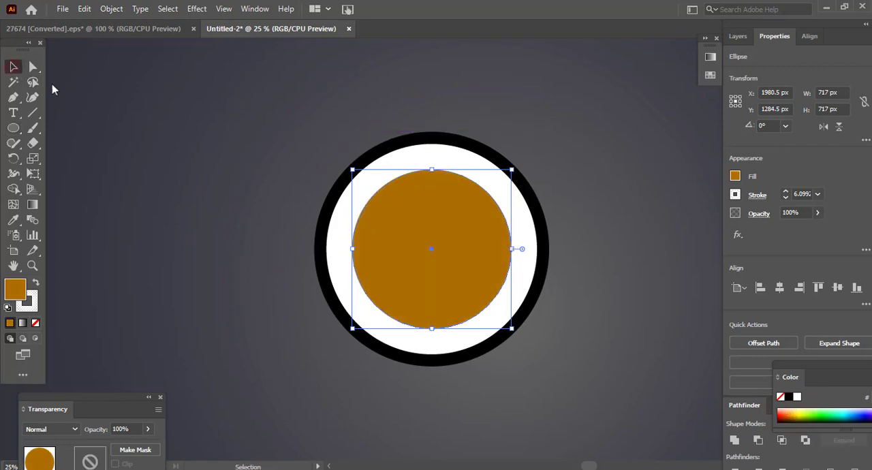
click(203, 147)
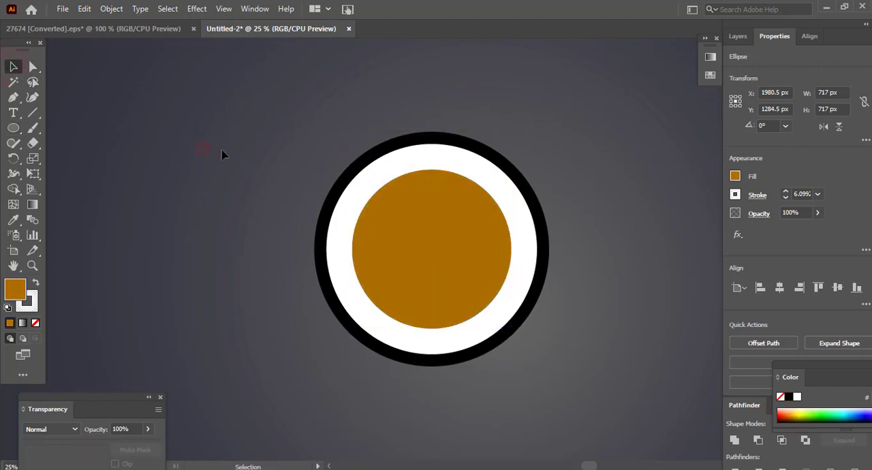
- Shrink the white circle to about 901 px and the brown circle to about 673 px, keeping both centred
click(493, 179)
drag(536, 143, 532, 149)
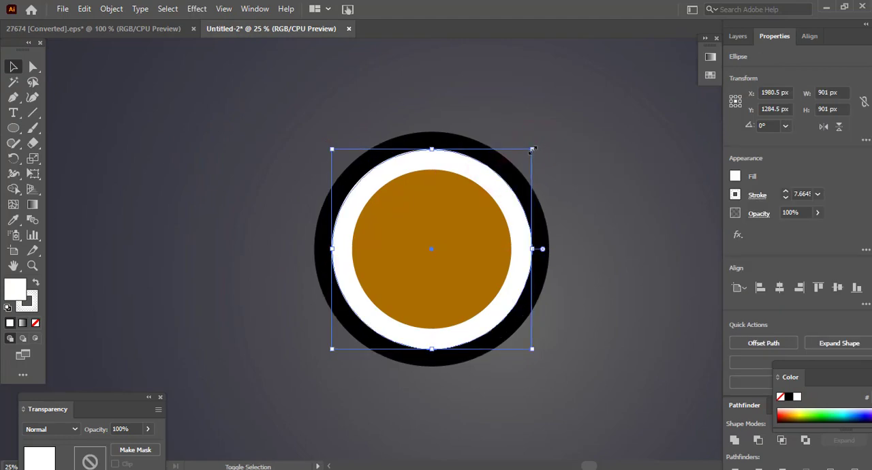
click(493, 105)
click(437, 220)
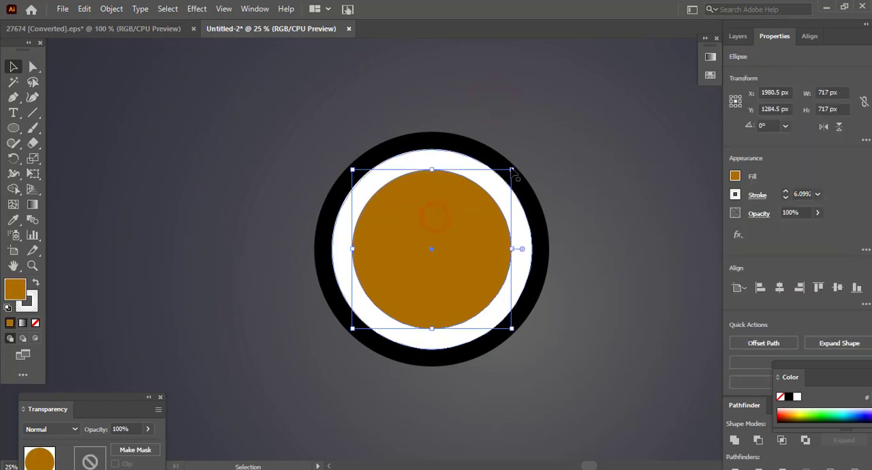
drag(513, 168, 509, 171)
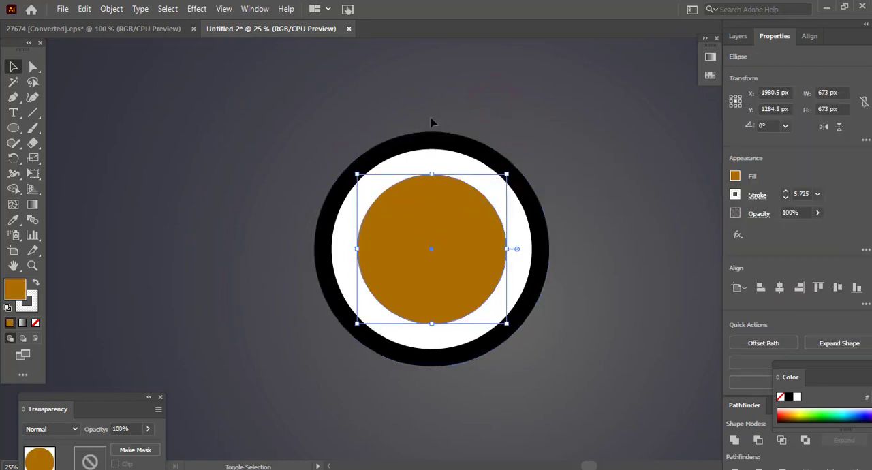
click(403, 100)
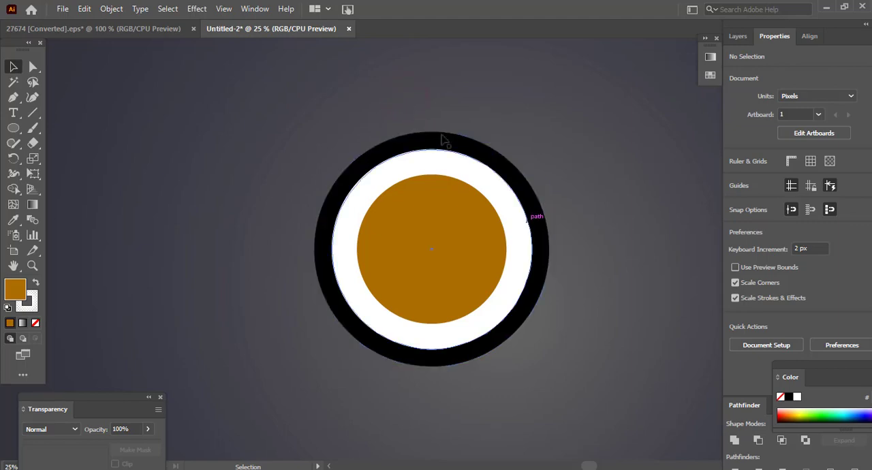
- Apply a white-to-black linear gradient to the outer black circle and set the black stop's opacity to 10%
click(543, 236)
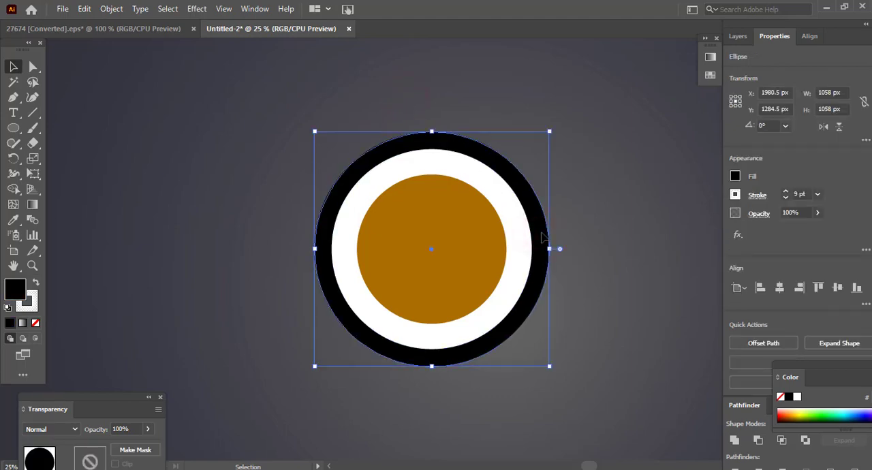
click(711, 59)
drag(635, 51, 667, 53)
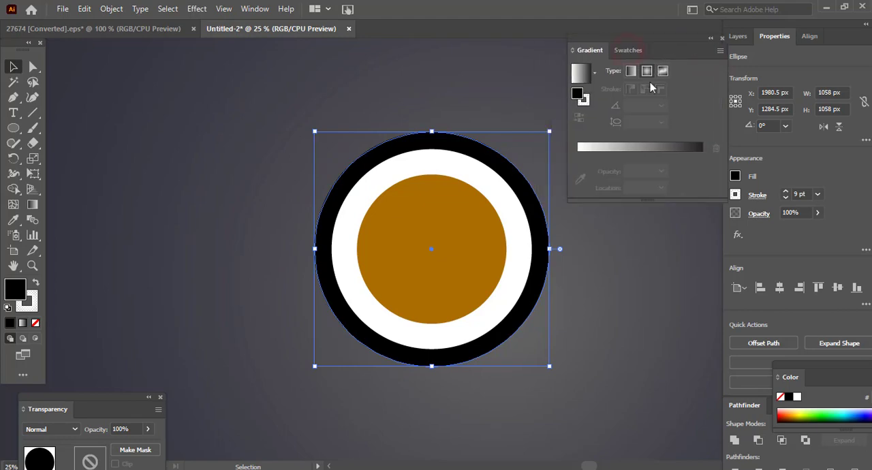
click(634, 144)
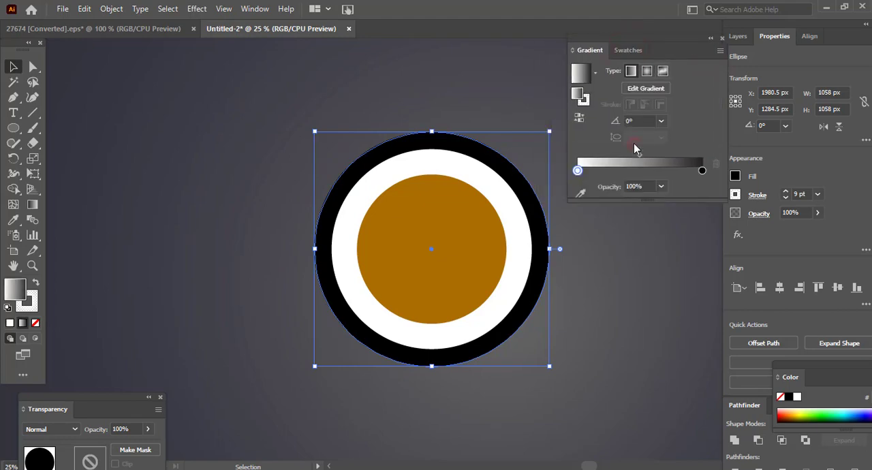
click(703, 171)
click(659, 188)
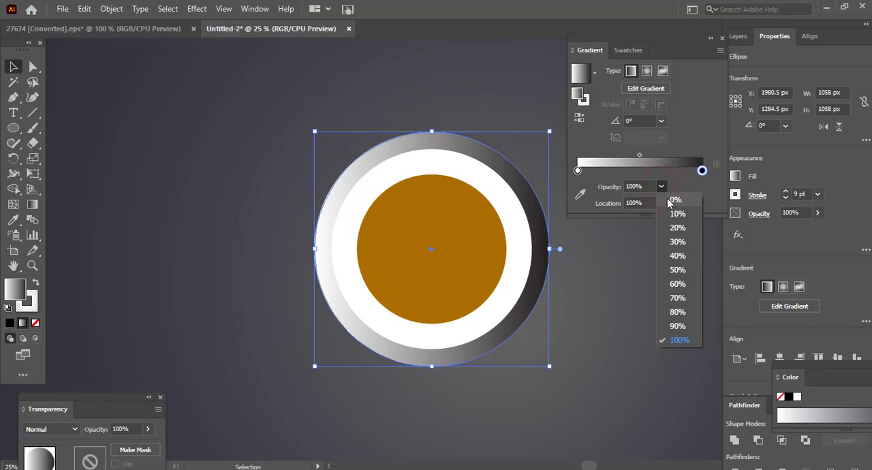
click(663, 211)
click(578, 171)
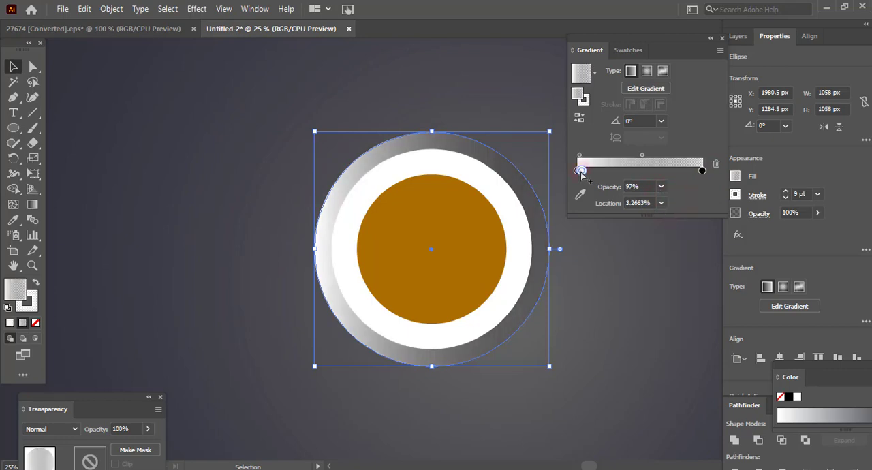
click(660, 187)
click(672, 214)
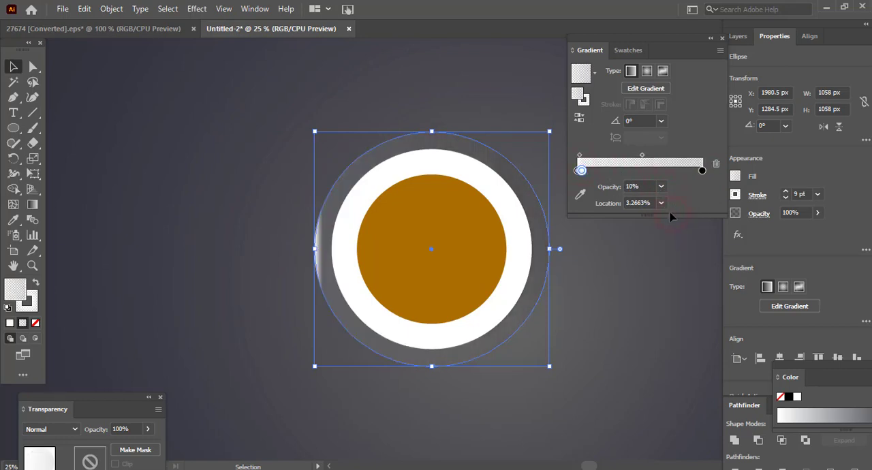
mouse_move(583, 171)
mouse_down()
mouse_move(586, 184)
mouse_move(583, 169)
mouse_up()
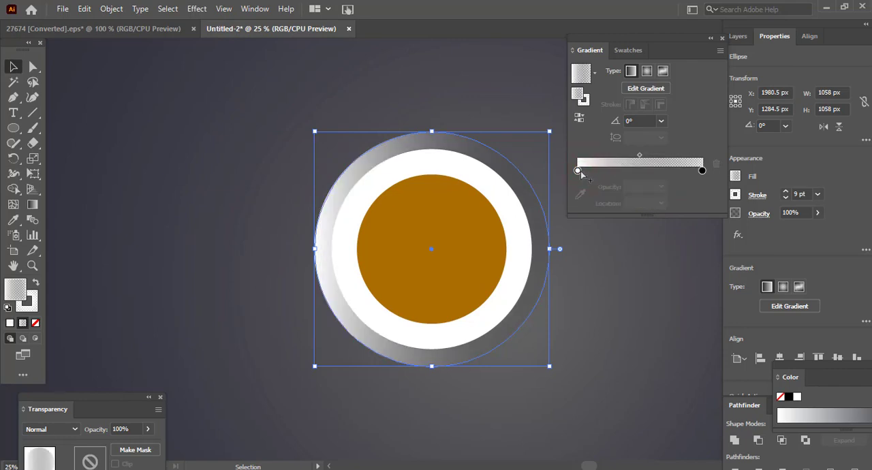
- Set the opacity of the outer circle's white gradient stop to 10% and deselect the circle
click(578, 171)
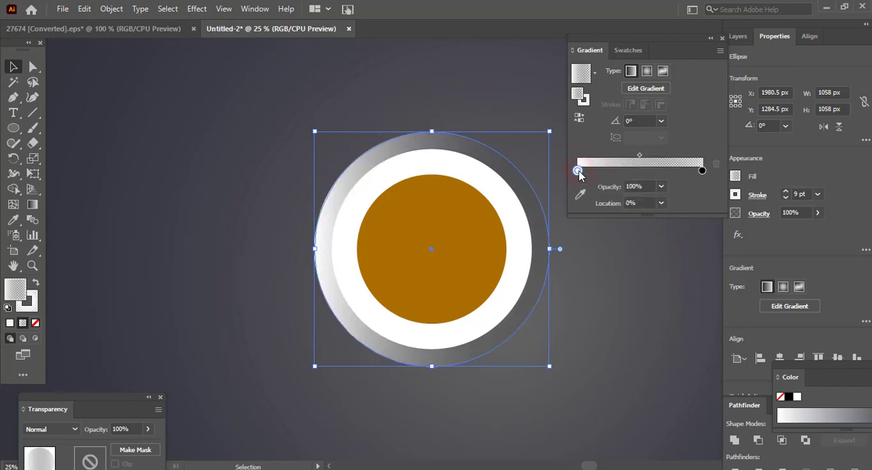
click(661, 186)
click(676, 214)
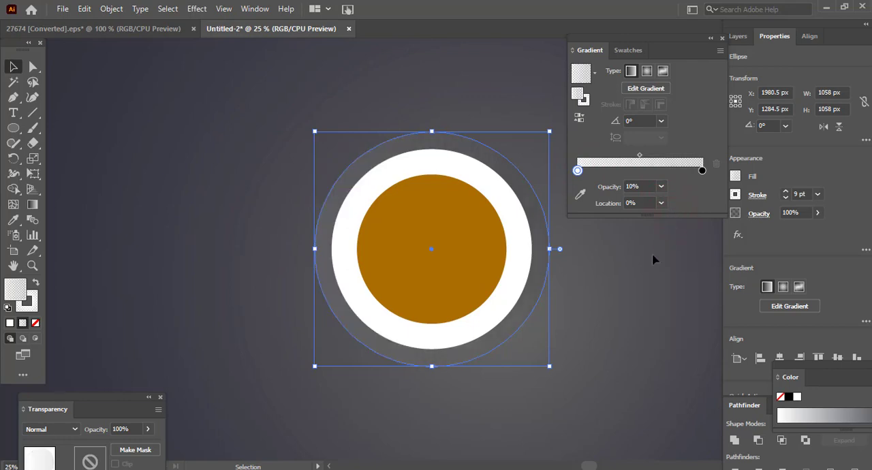
click(622, 311)
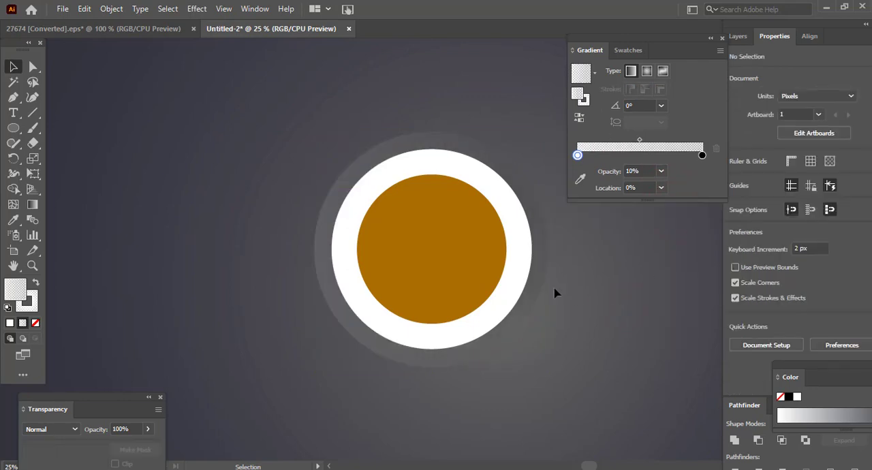
- Apply the linear gradient to the white circle and set its black end stop's opacity to 100%
click(520, 248)
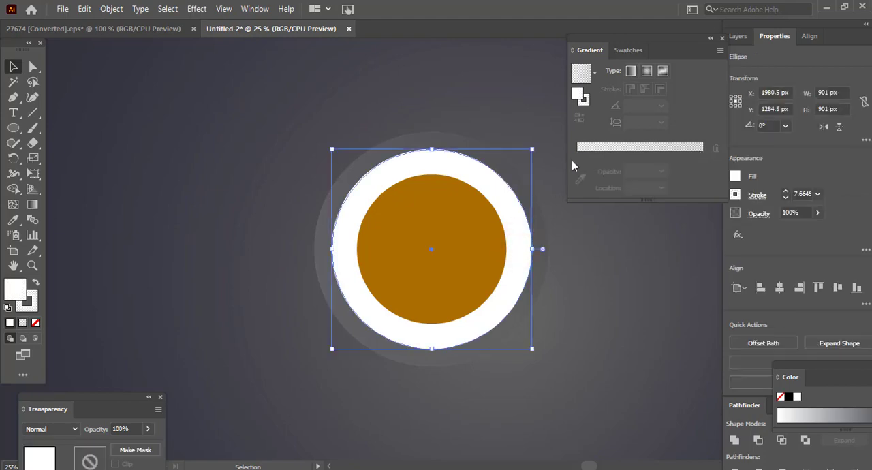
click(630, 73)
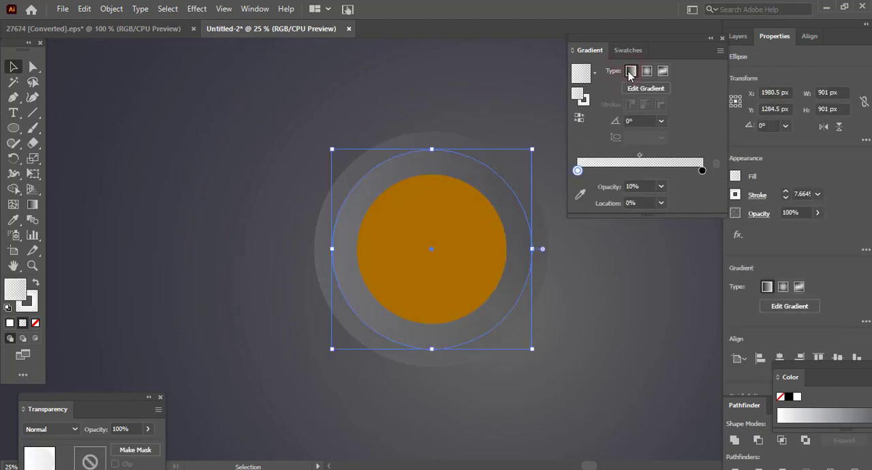
click(701, 169)
click(661, 186)
click(680, 340)
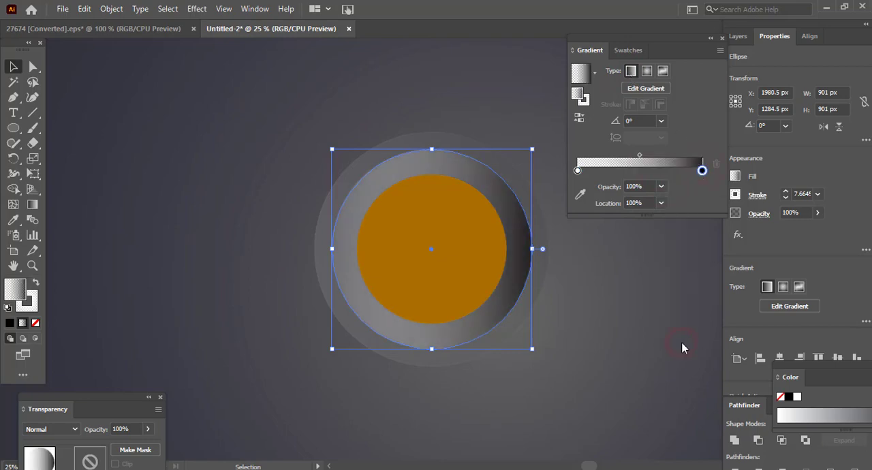
- Change the color of the middle circle's black end gradient stop to white
drag(699, 171, 710, 209)
click(706, 171)
double_click(702, 171)
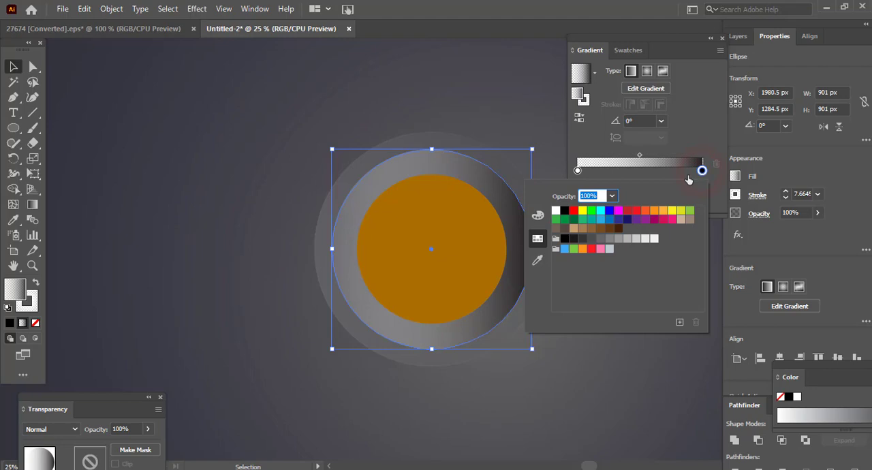
click(555, 211)
click(690, 138)
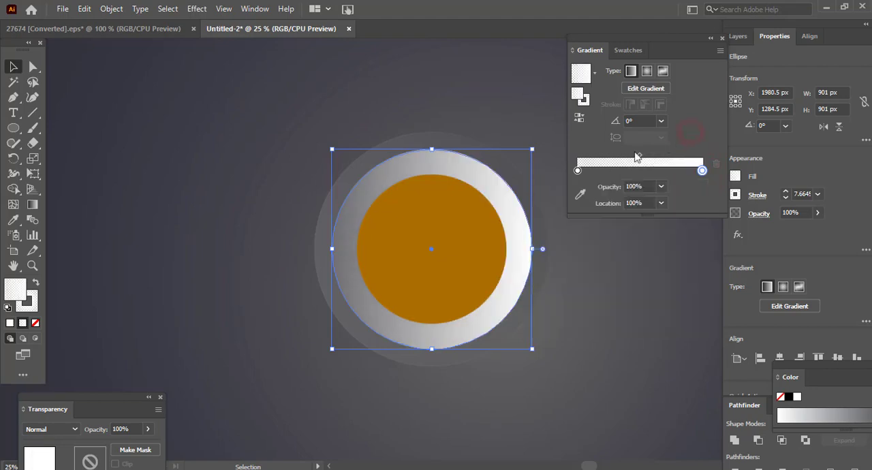
- Set the opacity of the middle circle's starting gradient stop to 100% and deselect the circle
click(578, 171)
click(662, 189)
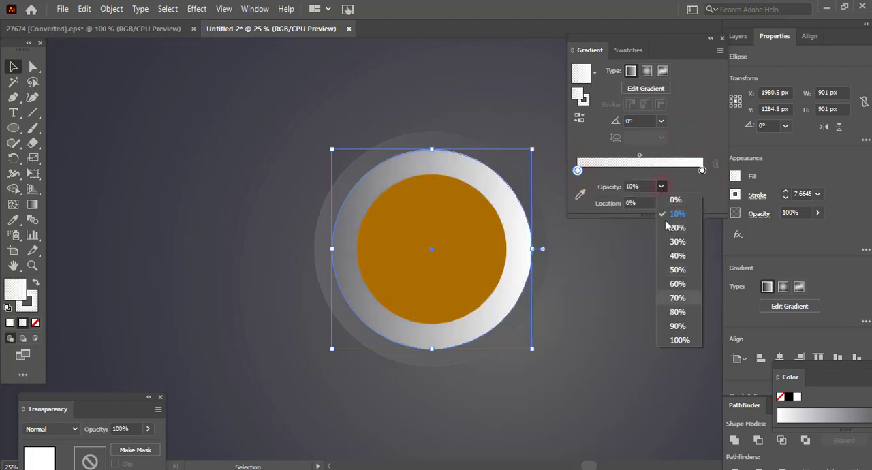
click(681, 337)
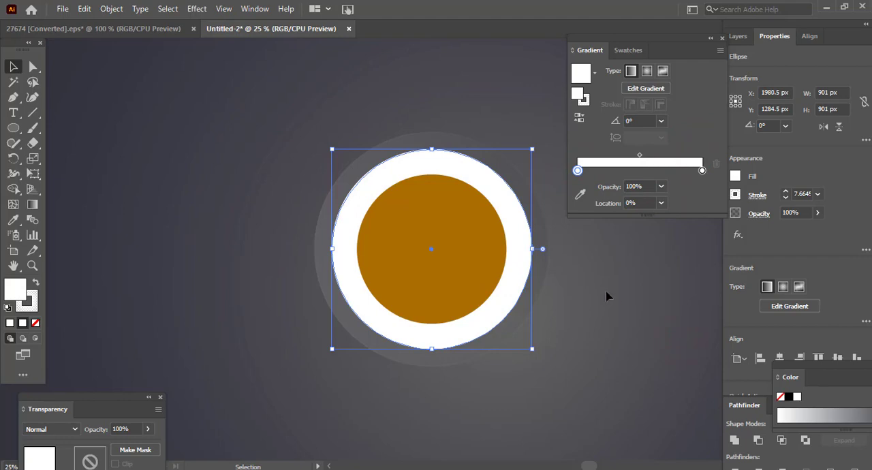
click(659, 260)
- Recolor the middle circle's starting gradient stop to light gray, R=204 G=204 B=204
click(528, 227)
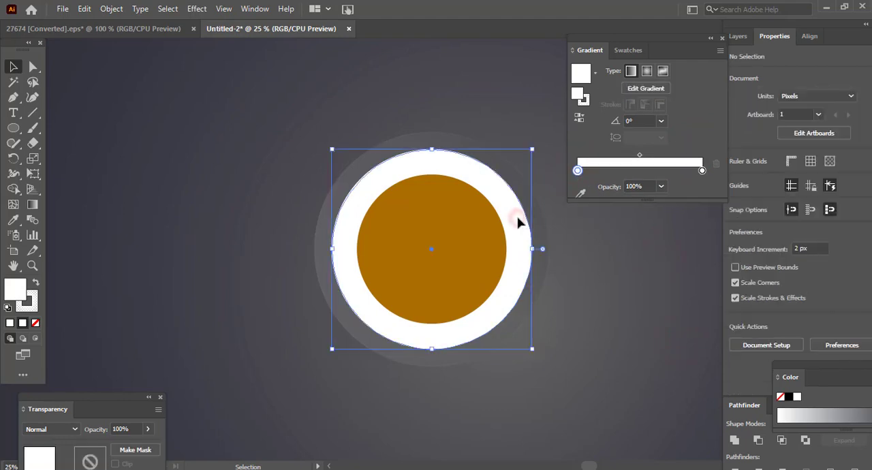
click(576, 170)
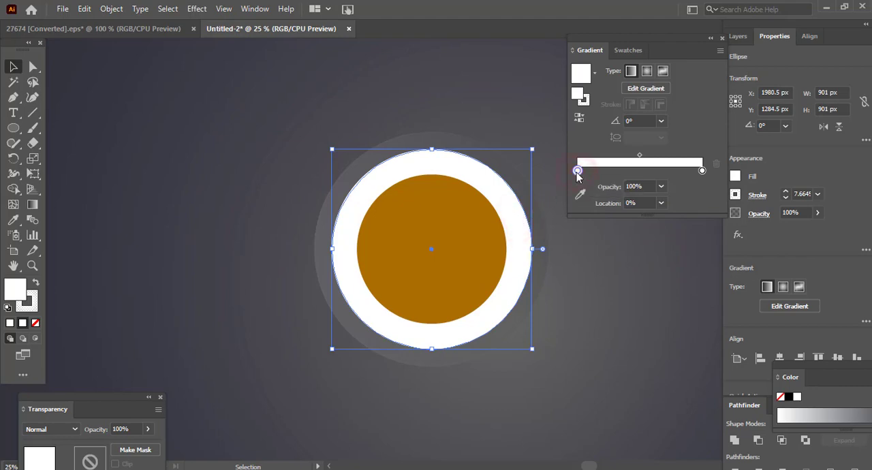
double_click(577, 170)
click(637, 239)
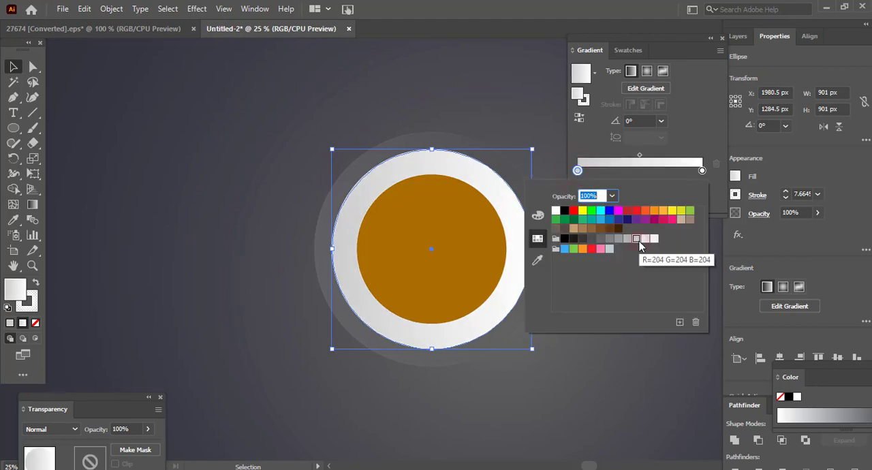
click(626, 355)
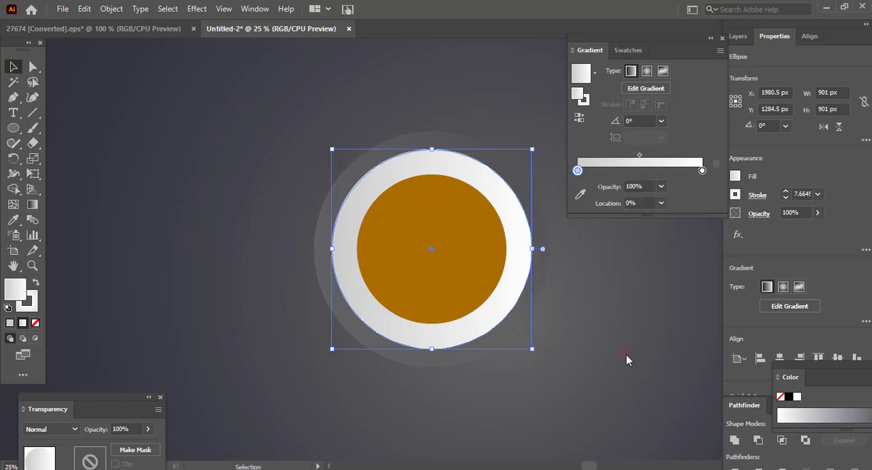
- Set the middle circle's linear gradient angle to -45° after trying 45°, and deselect the circle
click(661, 121)
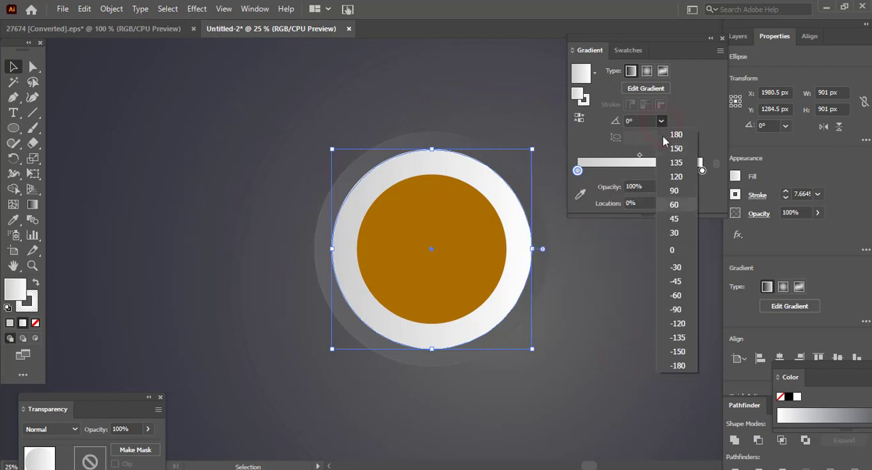
click(674, 220)
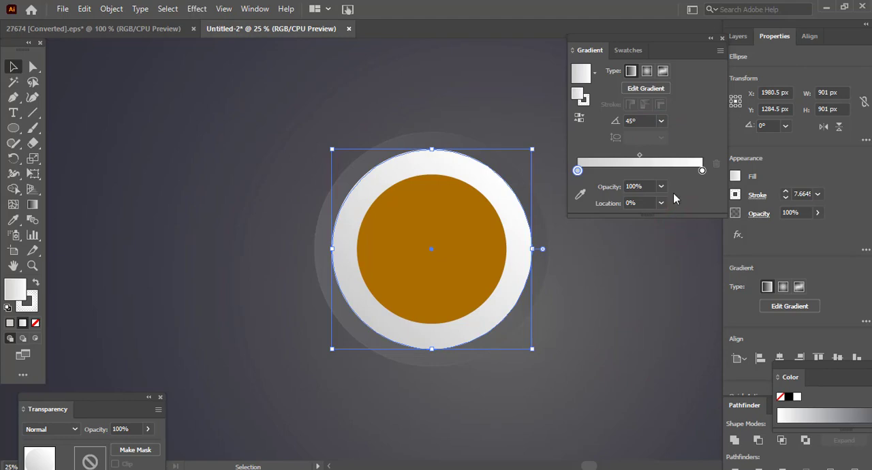
click(661, 121)
click(675, 282)
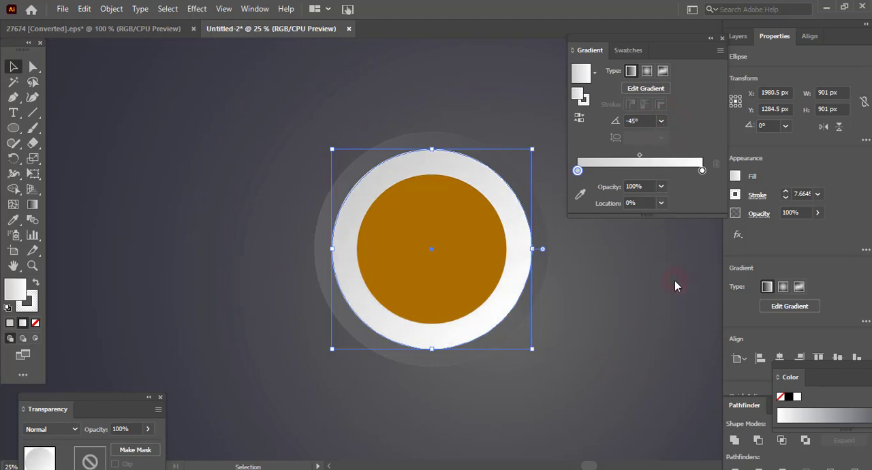
click(614, 310)
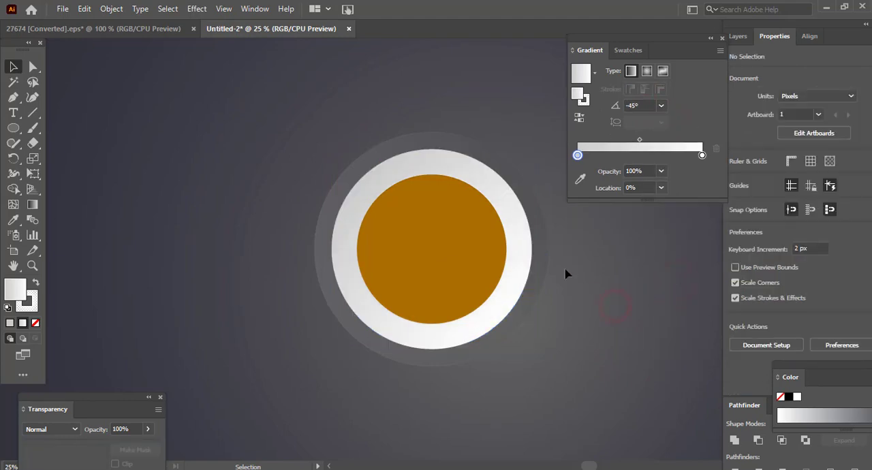
- Fill the orange centre circle with the reversed linear gradient and recolor its end stop to dark navy blue
click(431, 225)
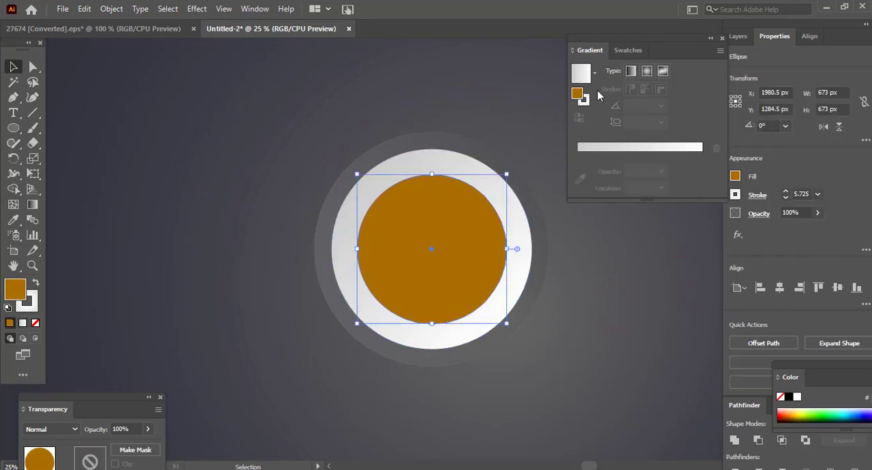
click(631, 71)
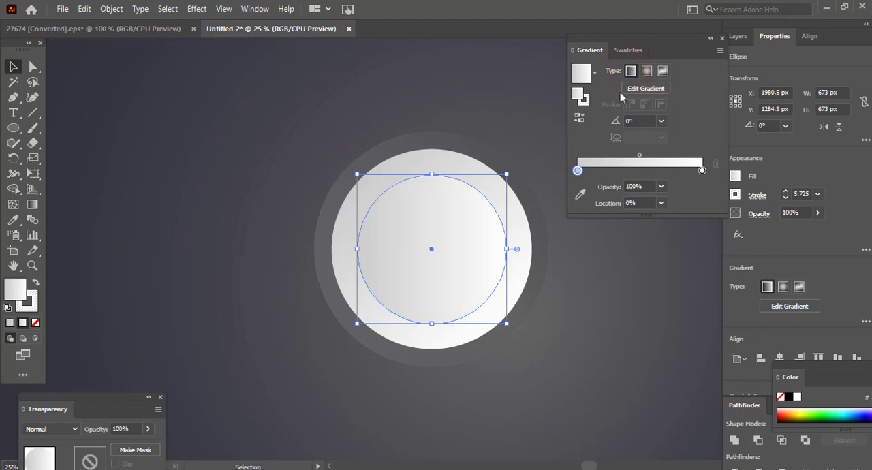
click(578, 118)
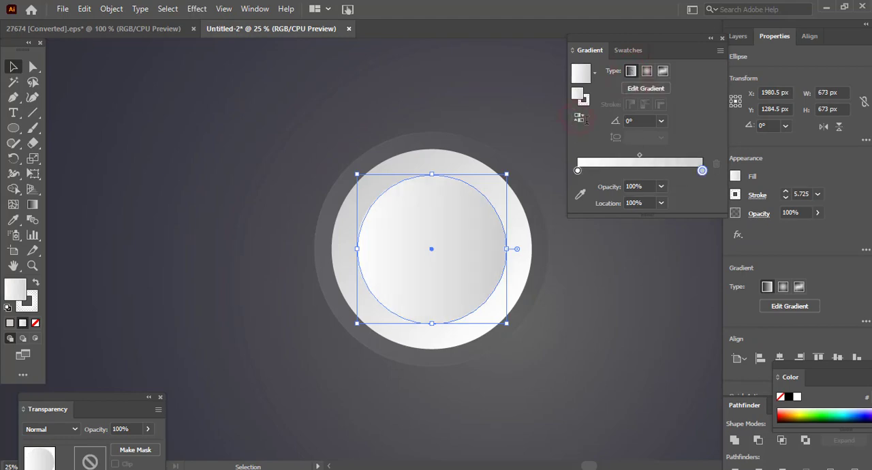
double_click(702, 171)
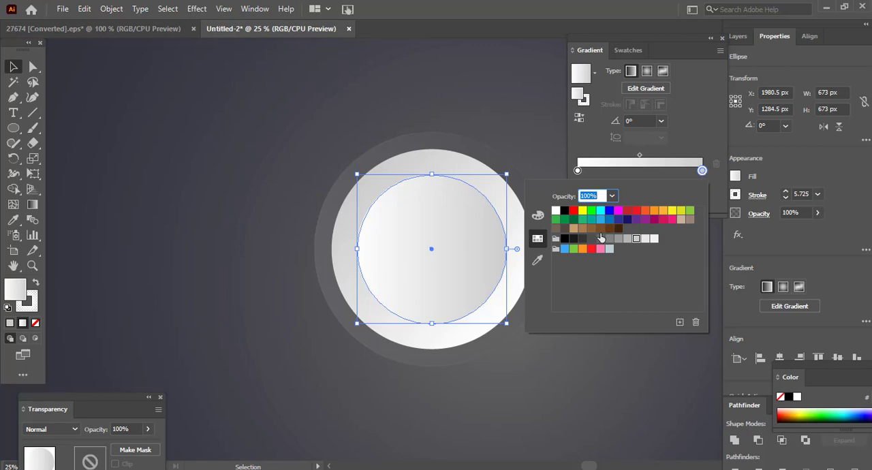
click(634, 221)
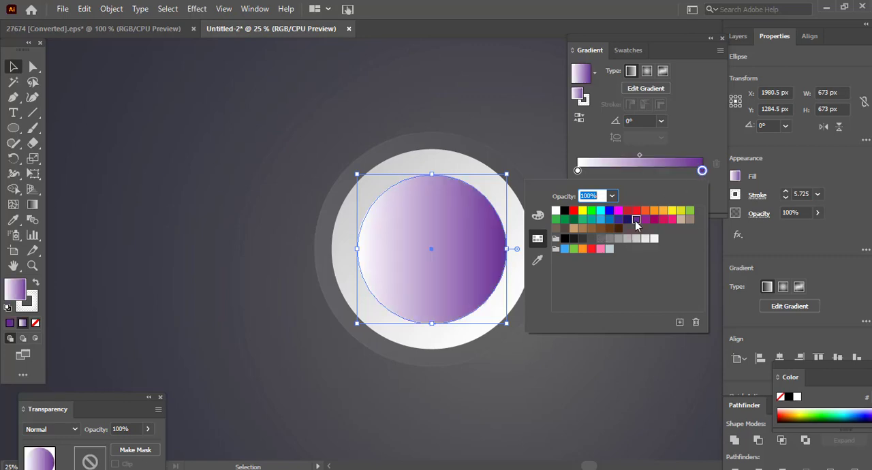
click(626, 220)
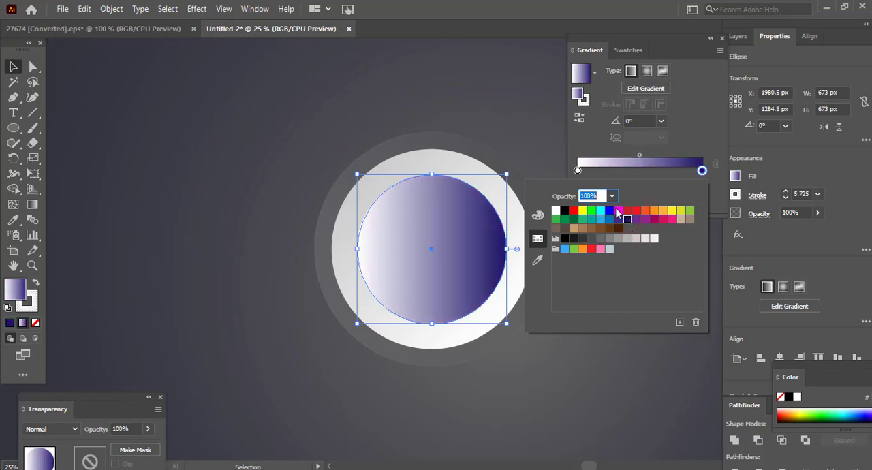
- Try purple, indigo (R=46 G=49 B=146) and medium blue swatches on the centre circle's starting gradient stop
click(577, 171)
double_click(578, 170)
click(636, 221)
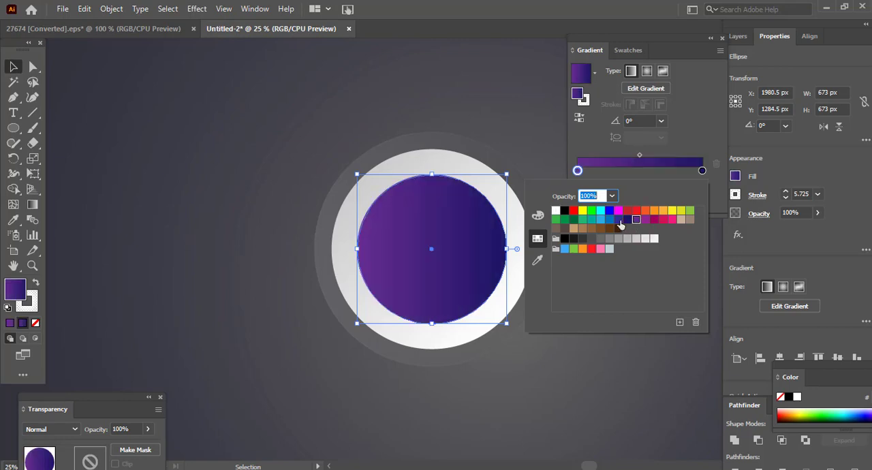
click(619, 221)
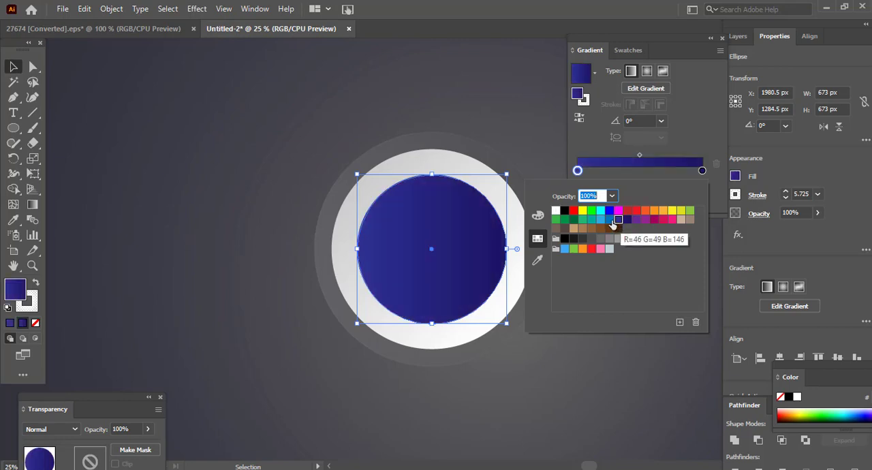
click(611, 223)
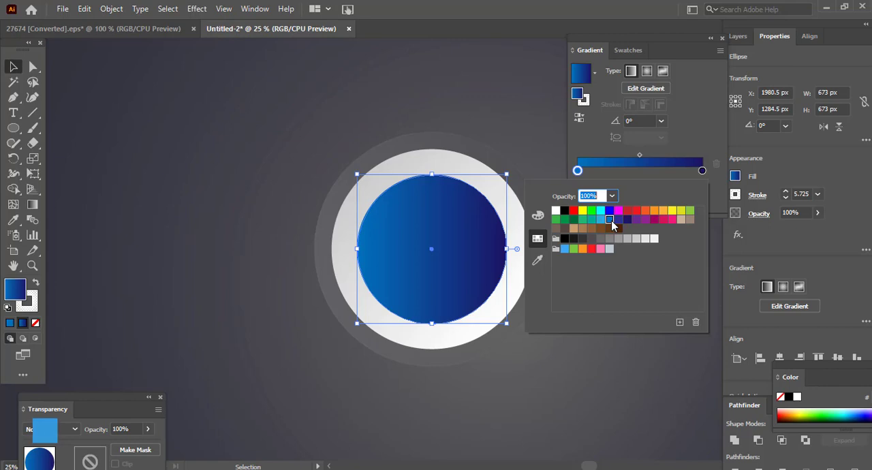
- Undo the last start-stop recolor and redraw the centre circle's gradient diagonally from its upper left to its lower right, about -53°
click(33, 205)
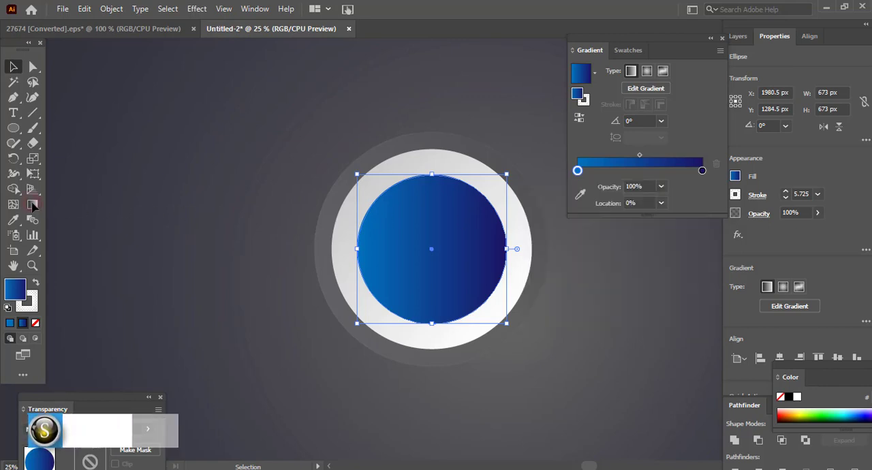
double_click(392, 214)
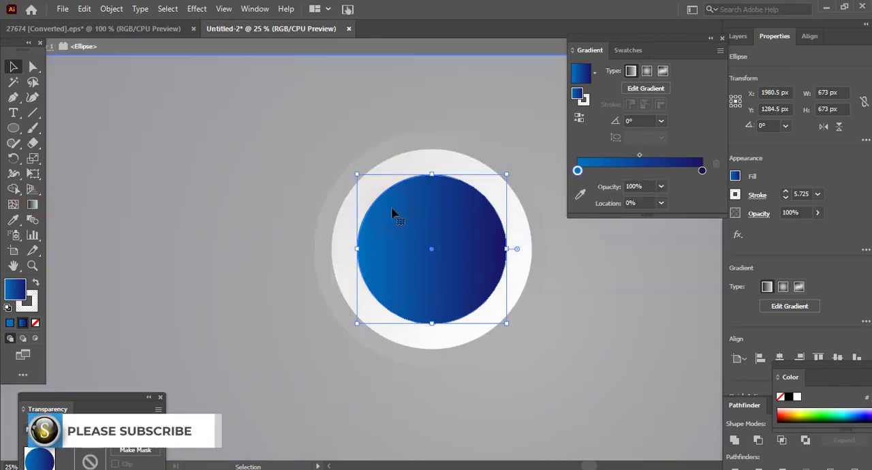
key(ctrl+z)
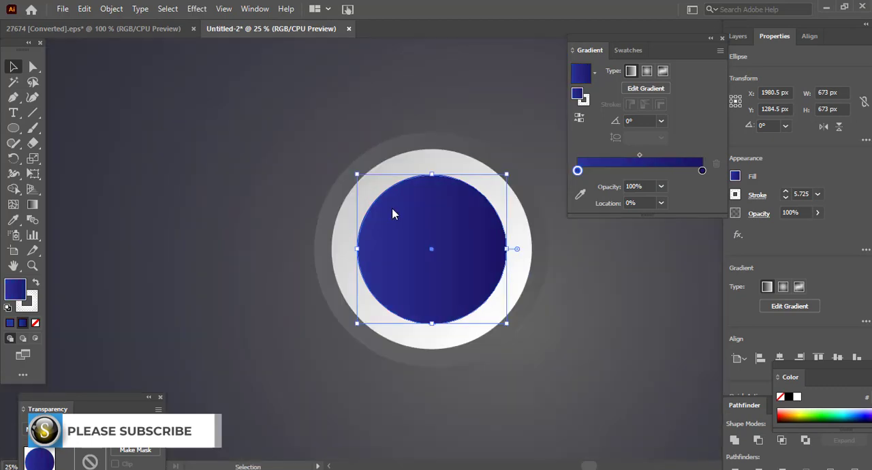
click(33, 205)
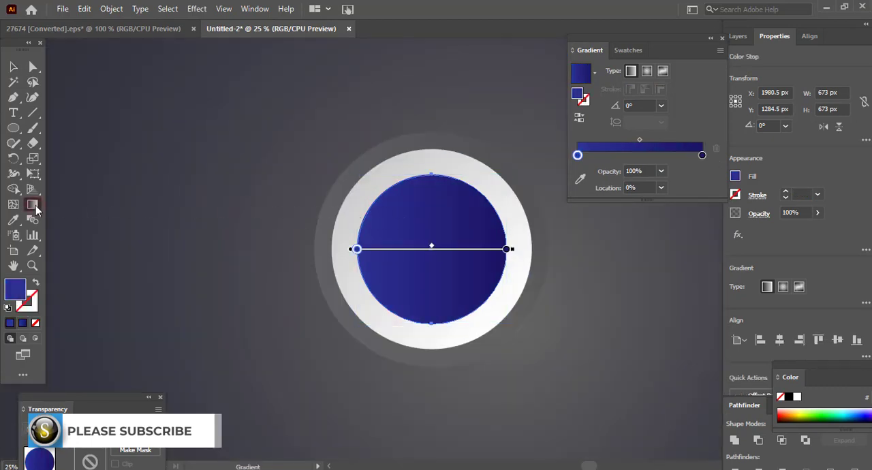
drag(392, 198, 474, 304)
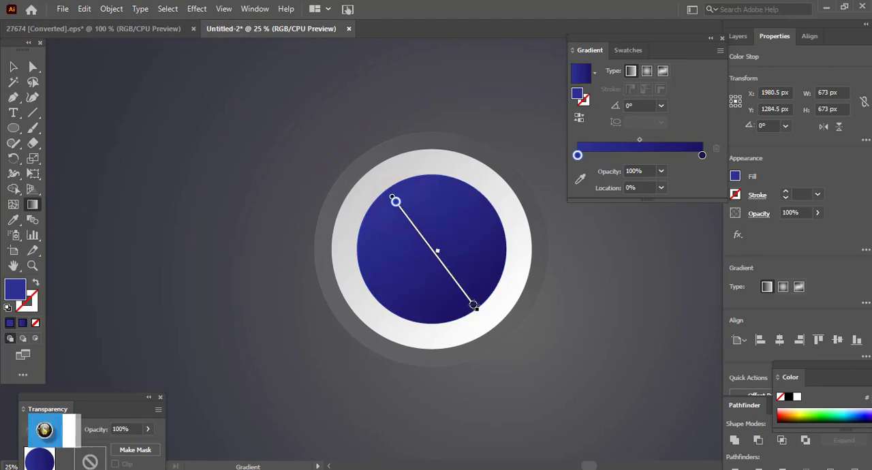
- Try purple on the centre circle's end gradient stop and return the stop to dark navy
double_click(703, 156)
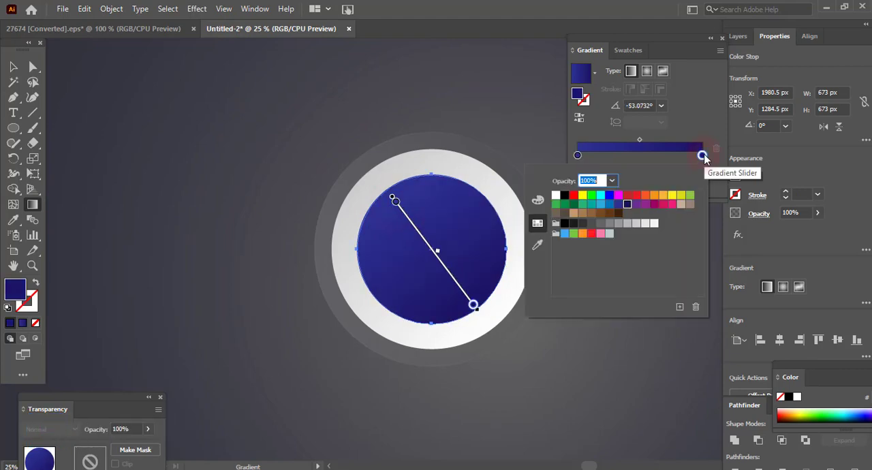
click(636, 204)
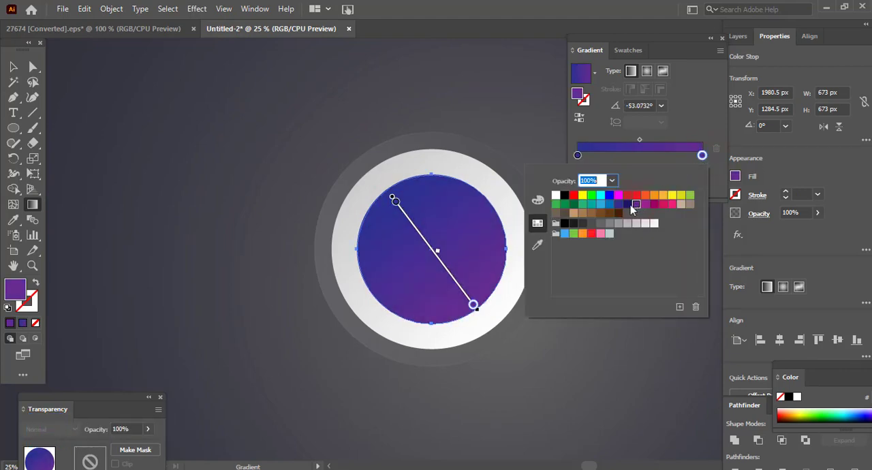
click(618, 203)
- Recolor the centre circle's starting gradient stop to medium blue and deselect the circle
click(577, 155)
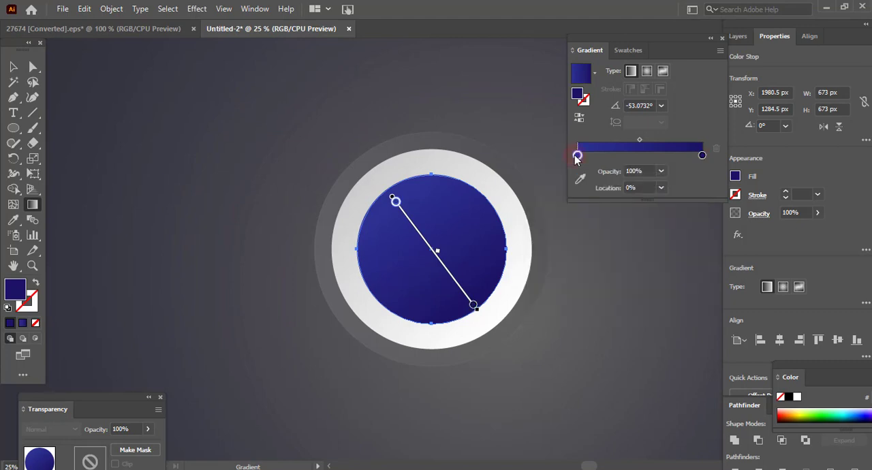
double_click(577, 155)
click(608, 204)
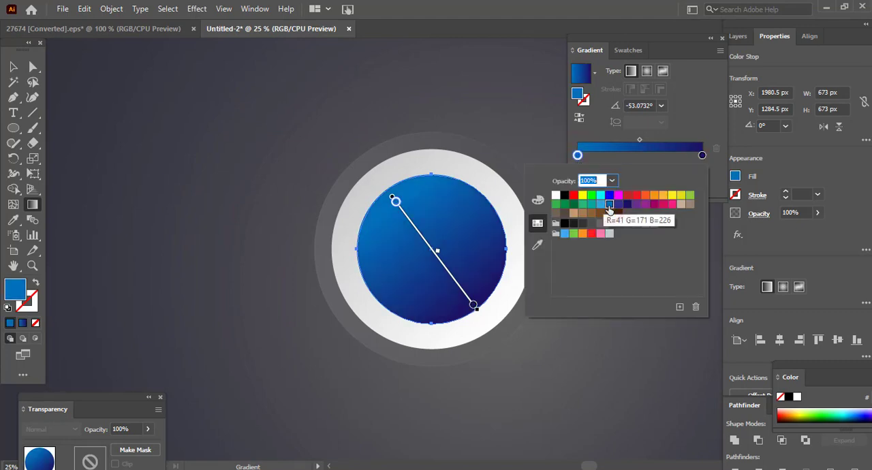
click(485, 96)
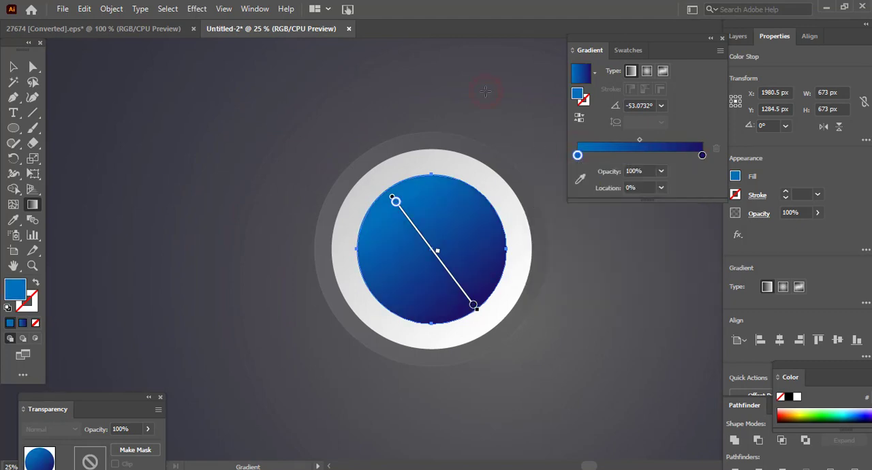
key(v)
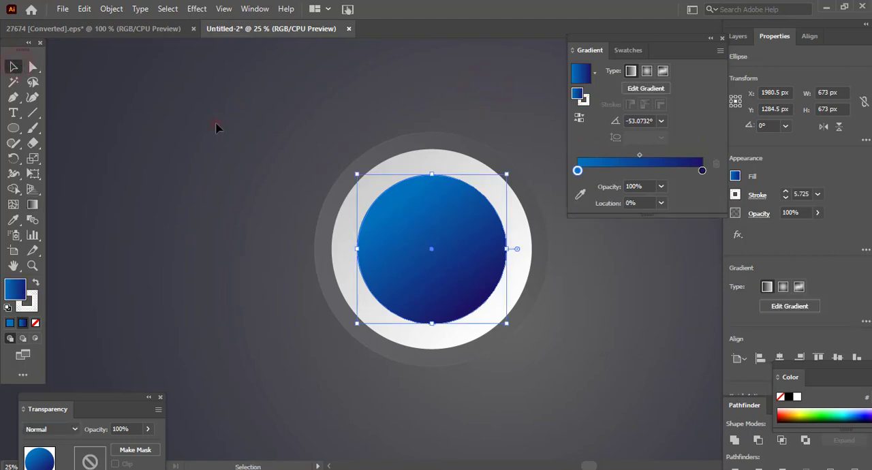
click(218, 128)
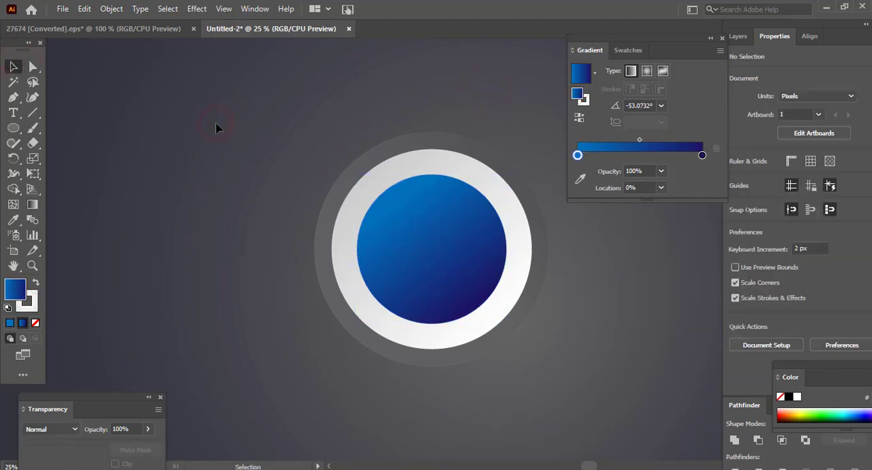
- Change the stroke gradient of the light gray middle circle to linear
click(521, 233)
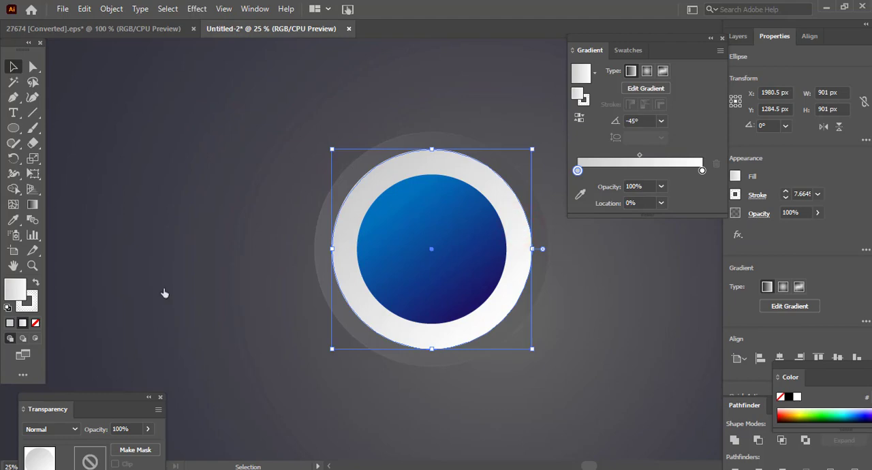
click(30, 304)
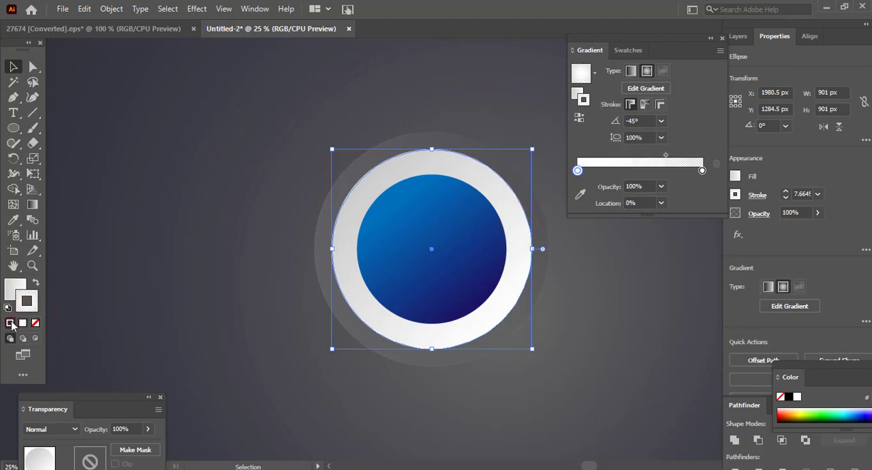
click(10, 323)
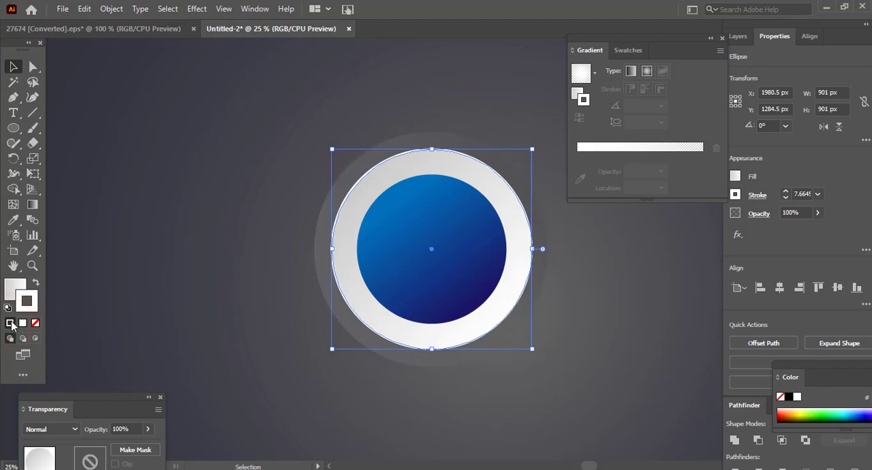
click(611, 146)
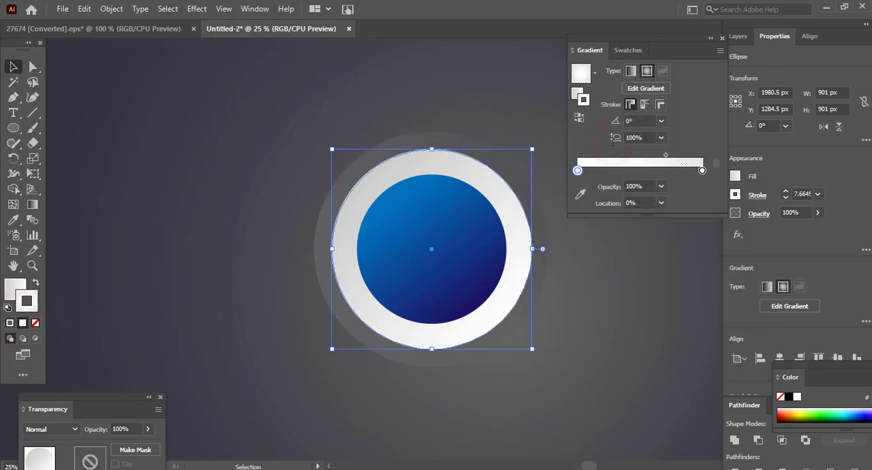
click(631, 71)
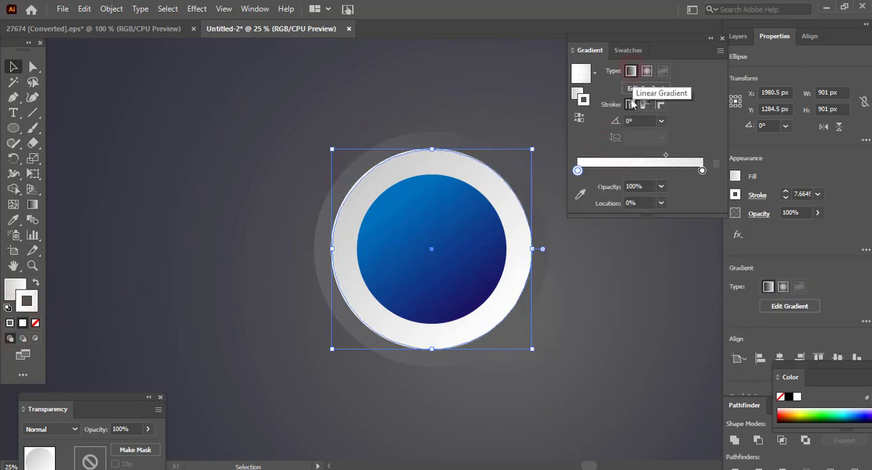
- Move the midpoint of the middle circle's stroke gradient to about 64%
click(629, 170)
drag(627, 171, 551, 169)
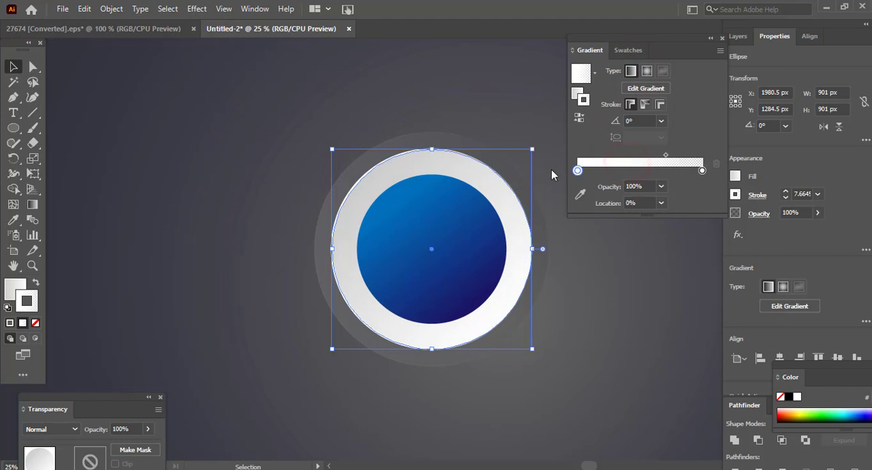
drag(666, 155, 655, 158)
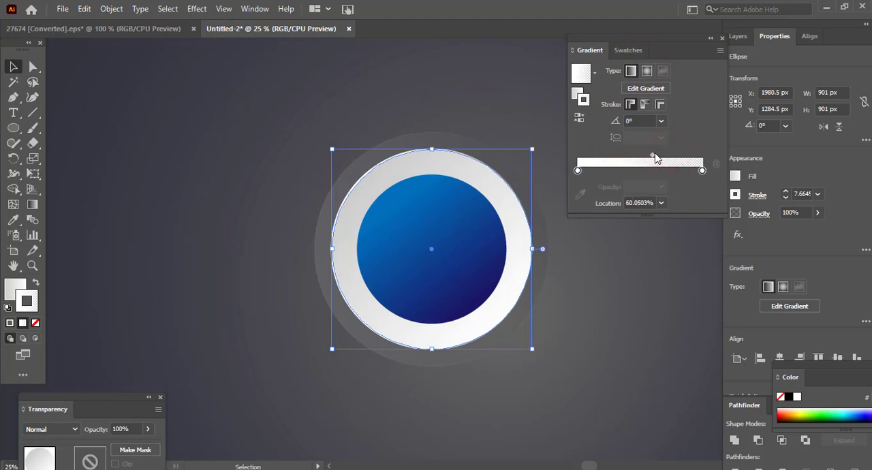
click(703, 171)
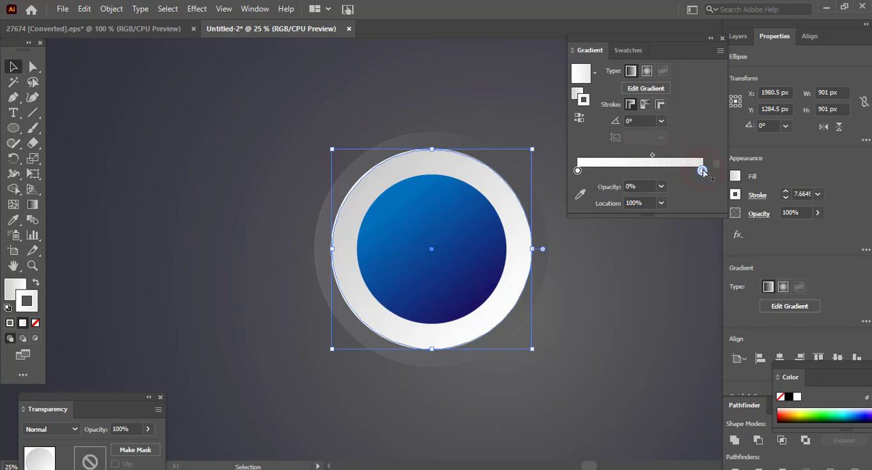
click(661, 187)
click(672, 201)
click(652, 158)
- Set the angle of the middle circle's stroke gradient to 45°
click(661, 122)
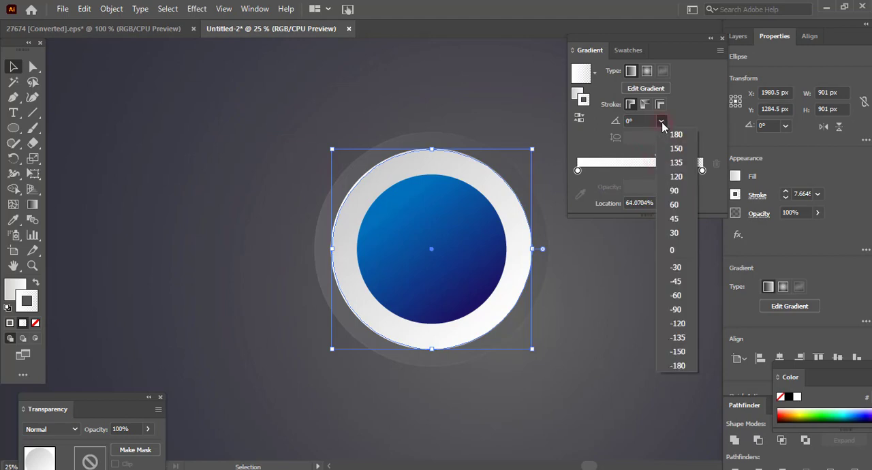
click(674, 219)
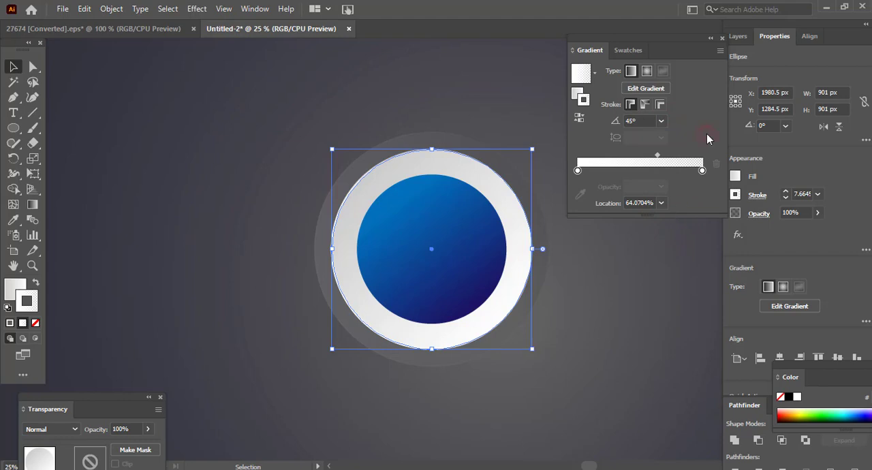
click(741, 38)
click(760, 38)
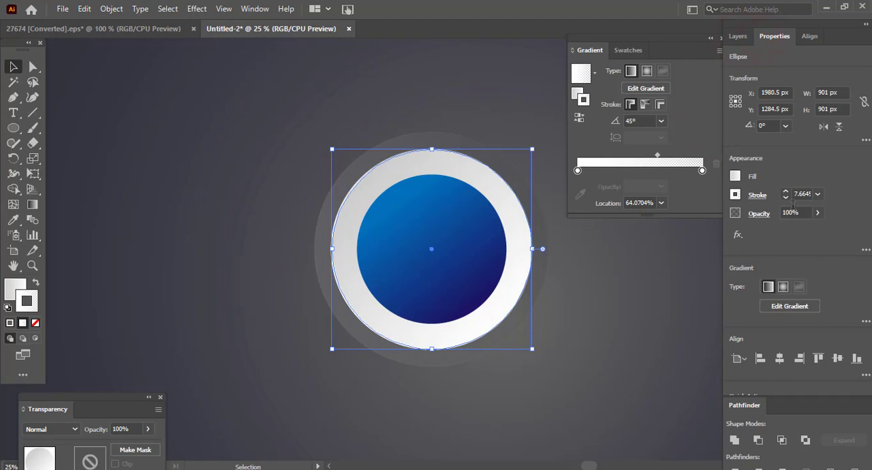
- Set the middle circle's stroke weight to 2 pt and deselect the circle to inspect its edge up close
click(817, 194)
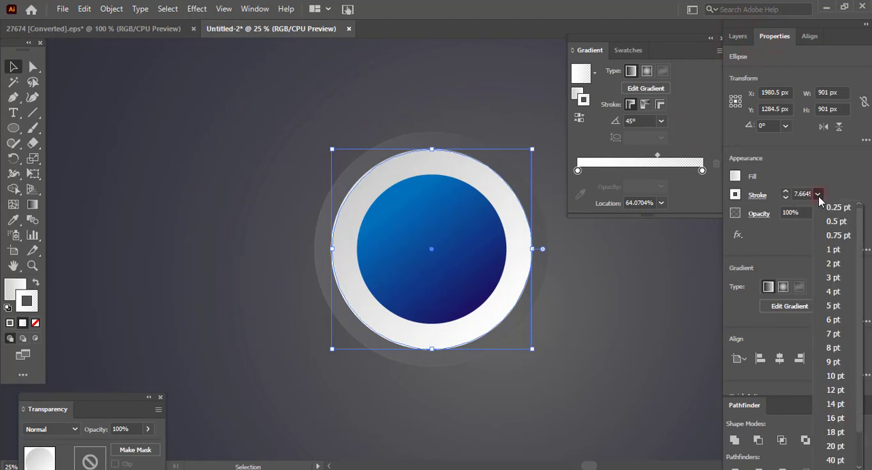
click(833, 267)
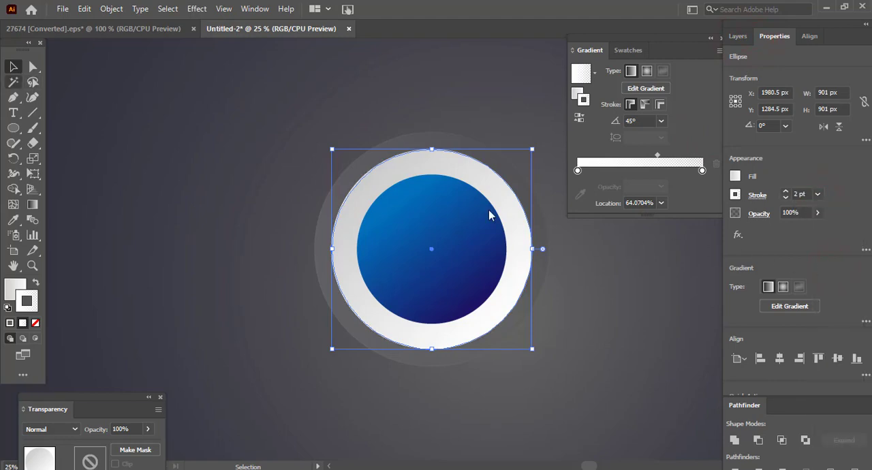
click(127, 154)
click(32, 265)
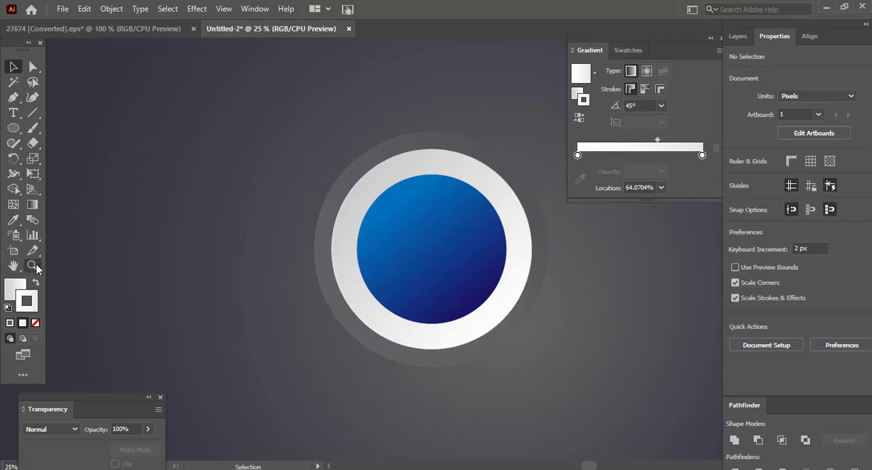
click(387, 239)
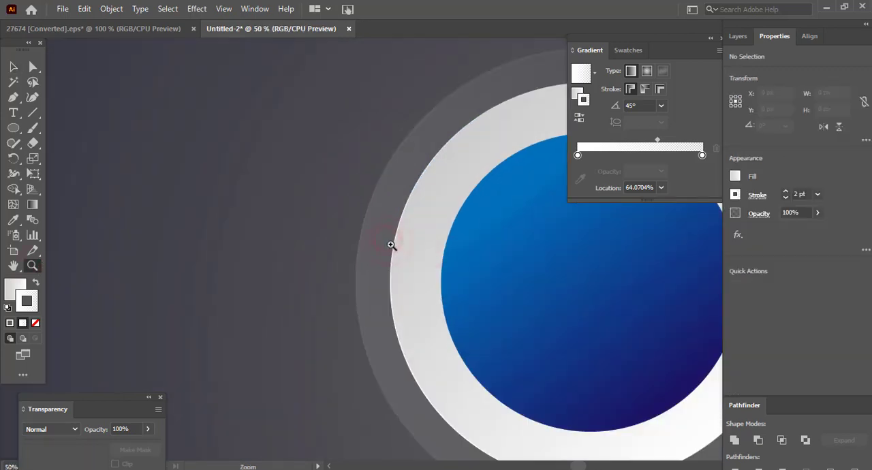
drag(392, 245, 305, 225)
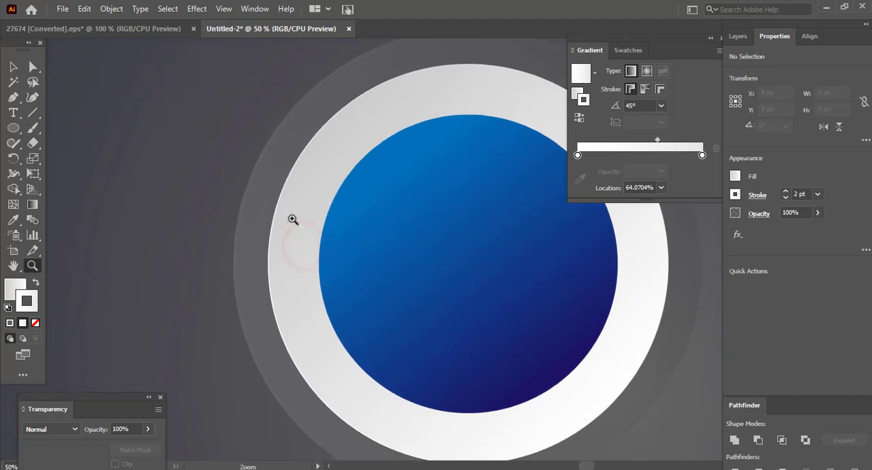
- Select the middle circle and move the midpoint of its stroke gradient to about 77%
click(13, 67)
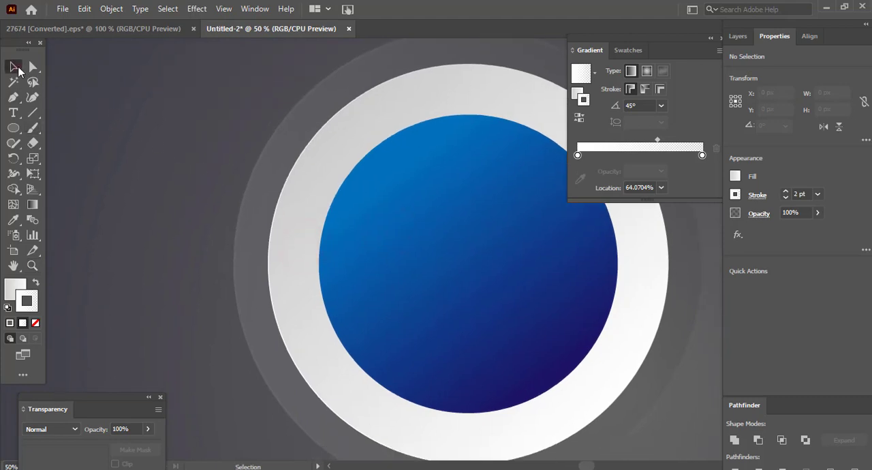
click(286, 189)
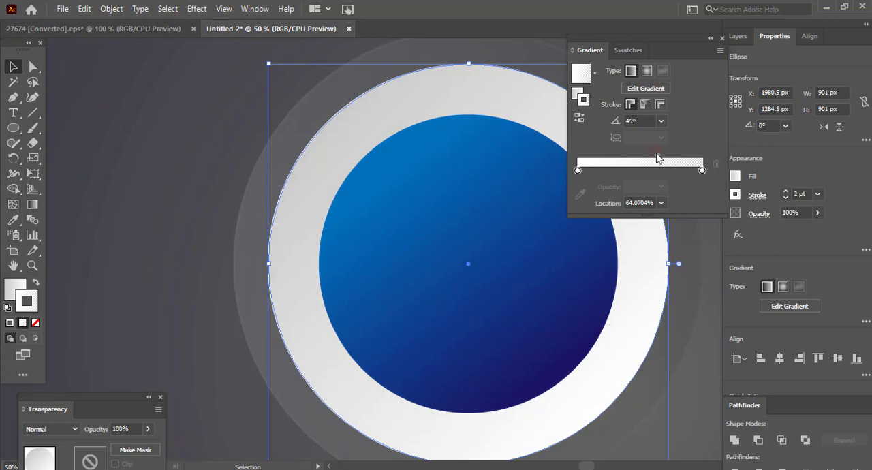
drag(657, 156, 672, 158)
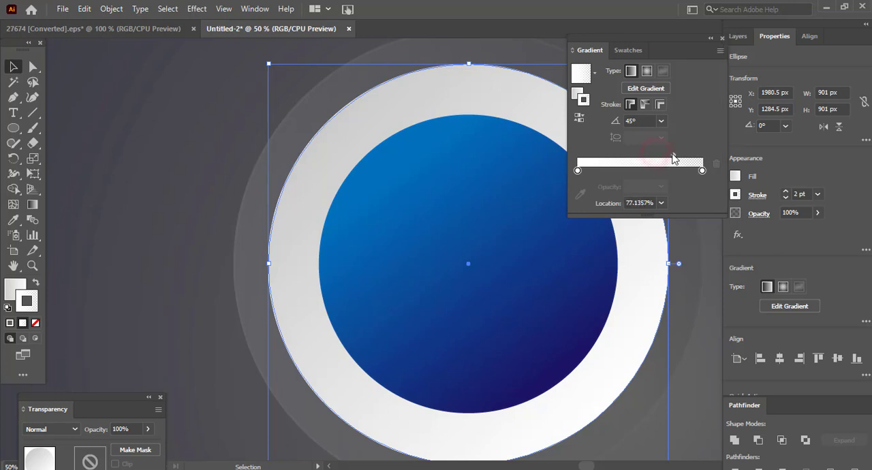
- Thicken the middle circle's stroke by a couple of points and deselect the circle
click(786, 191)
click(786, 191)
click(786, 192)
click(786, 192)
click(785, 192)
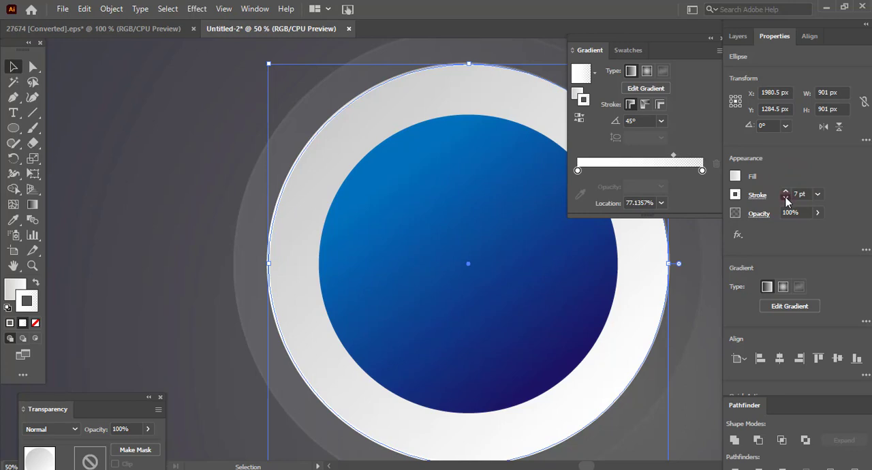
click(785, 198)
click(786, 198)
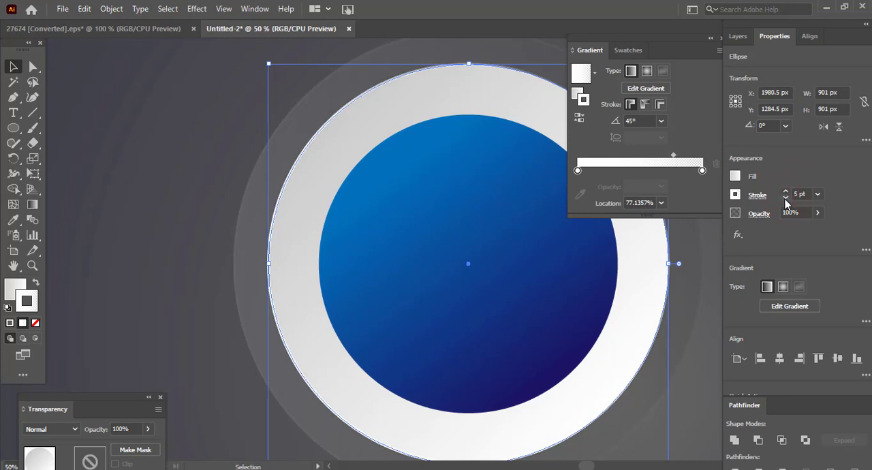
click(786, 199)
click(187, 159)
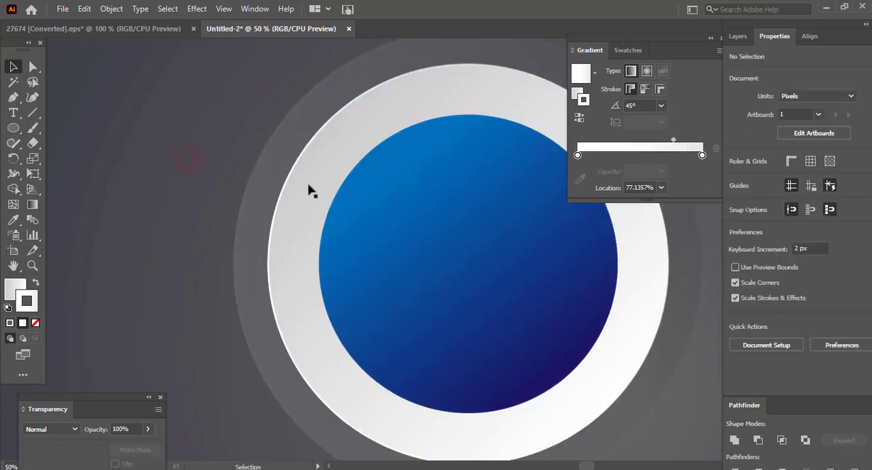
scroll(542, 239, up, 1)
scroll(542, 239, down, 2)
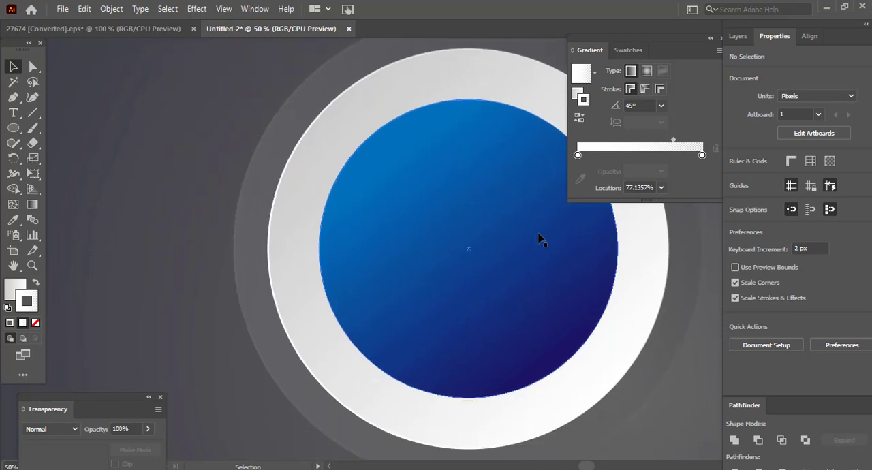
key(ctrl+0)
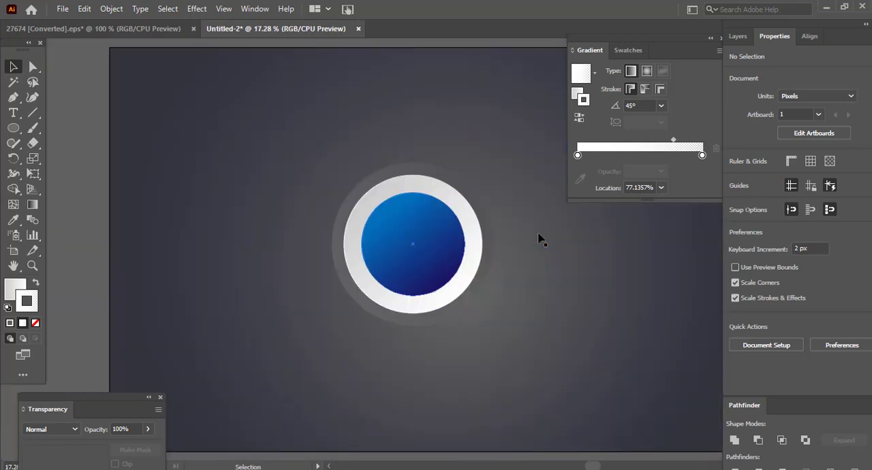
scroll(540, 291, down, 1)
scroll(540, 290, up, 1)
- Start a Drop Shadow effect on the blue centre circle in Multiply mode with 8 px X offset, 10 px Y offset and 7 px blur
click(440, 253)
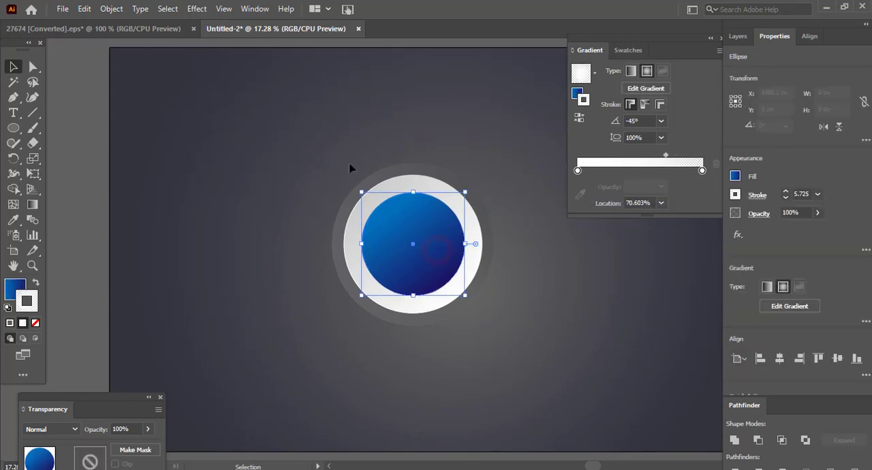
key(ctrl+equal)
key(ctrl+equal)
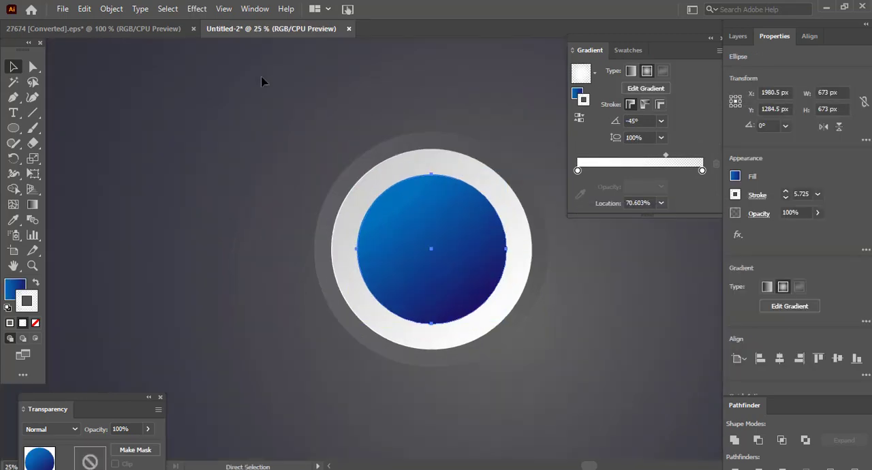
click(196, 9)
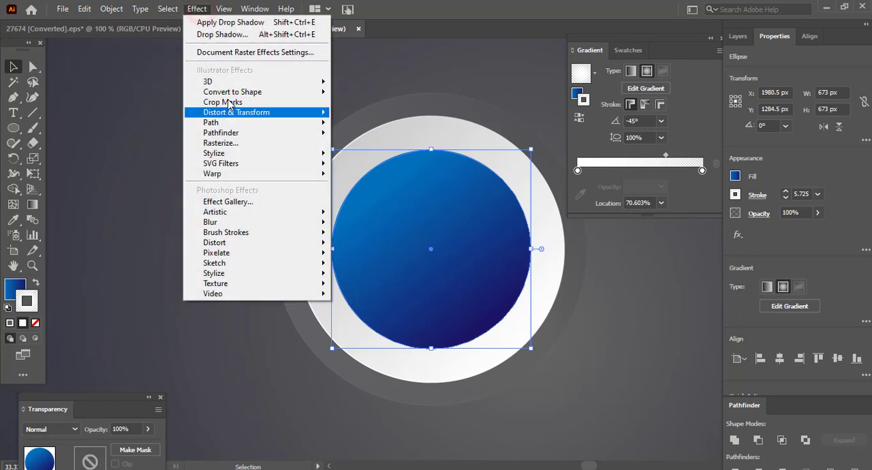
mouse_move(272, 153)
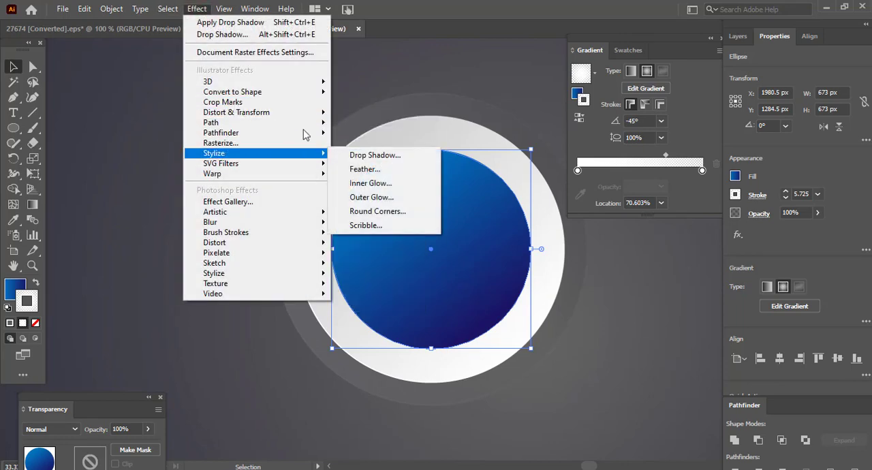
click(356, 154)
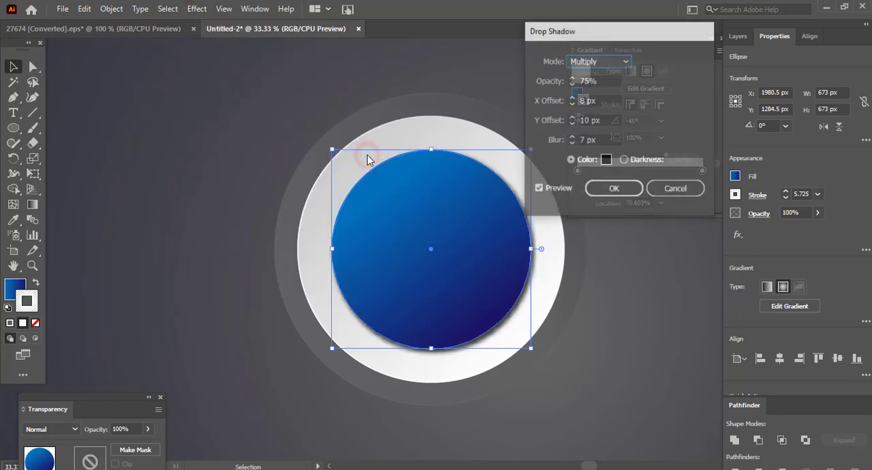
click(572, 142)
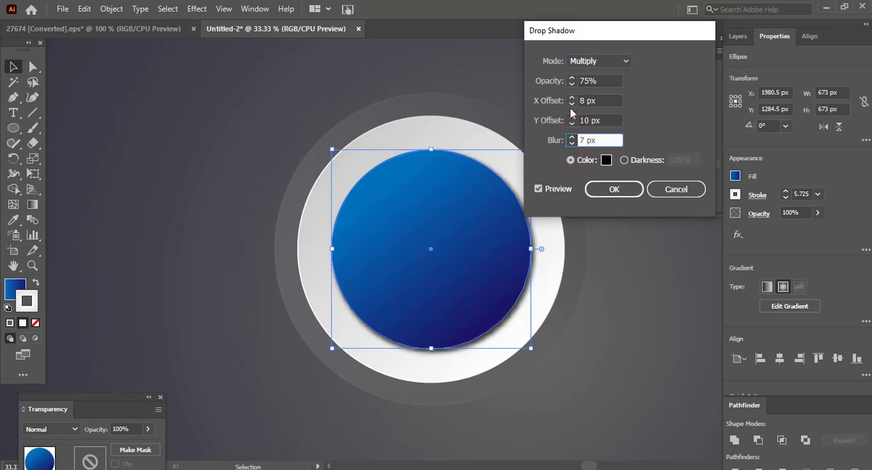
- Lower the drop shadow's opacity to about 70% and apply the effect to the centre circle
click(571, 84)
click(572, 84)
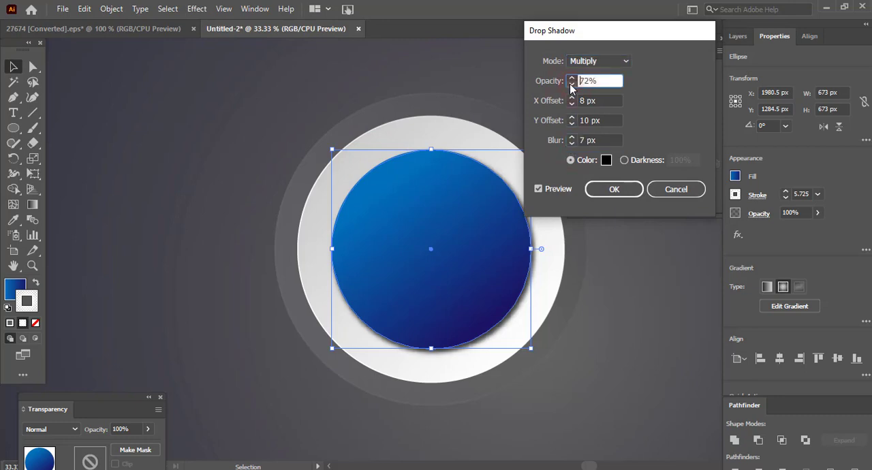
click(572, 84)
click(572, 84)
click(613, 190)
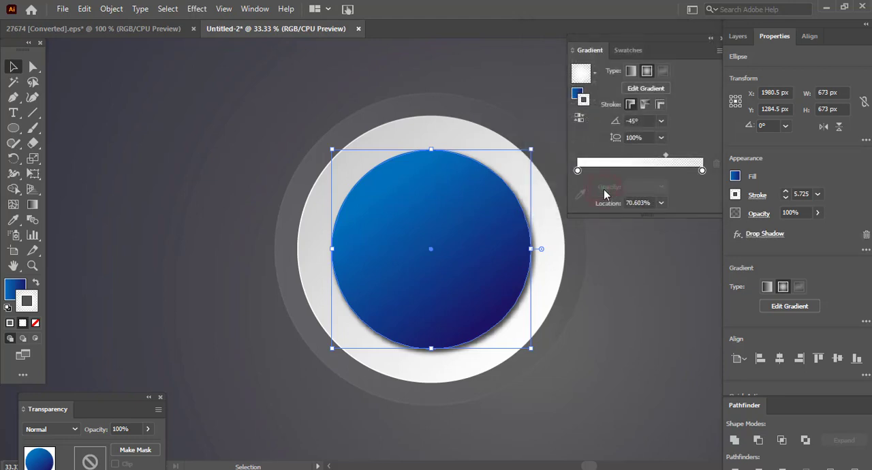
- Deselect the centre circle and select the large translucent outer circle
click(629, 291)
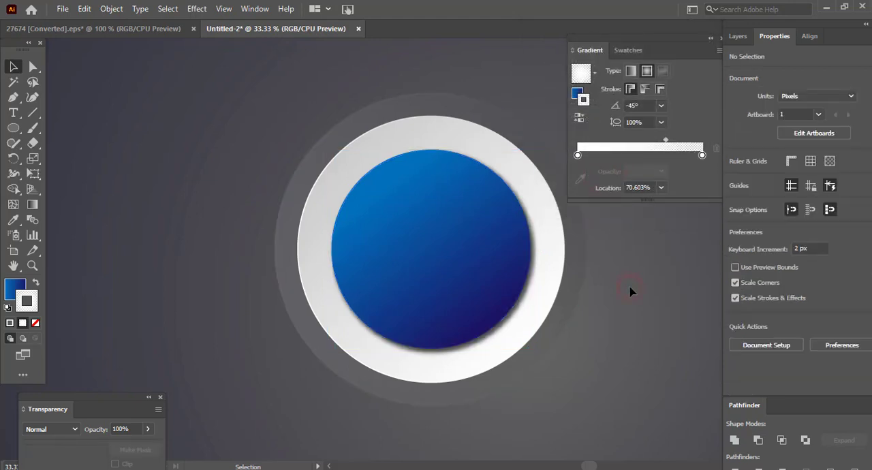
click(463, 229)
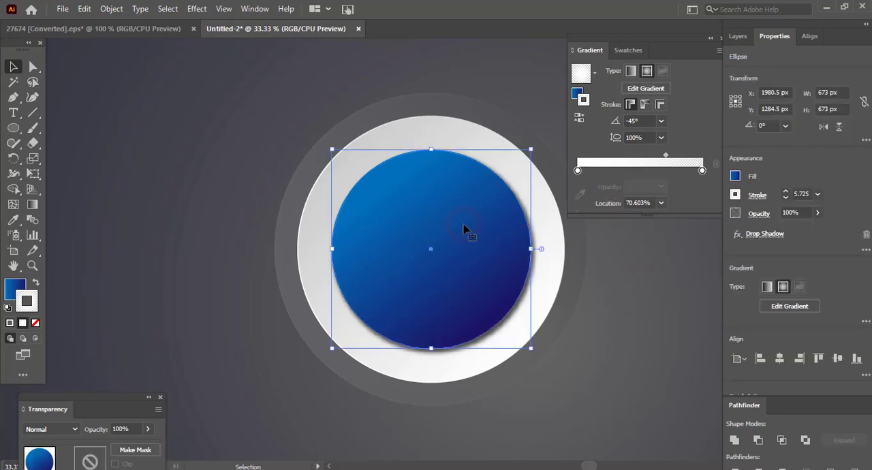
click(375, 120)
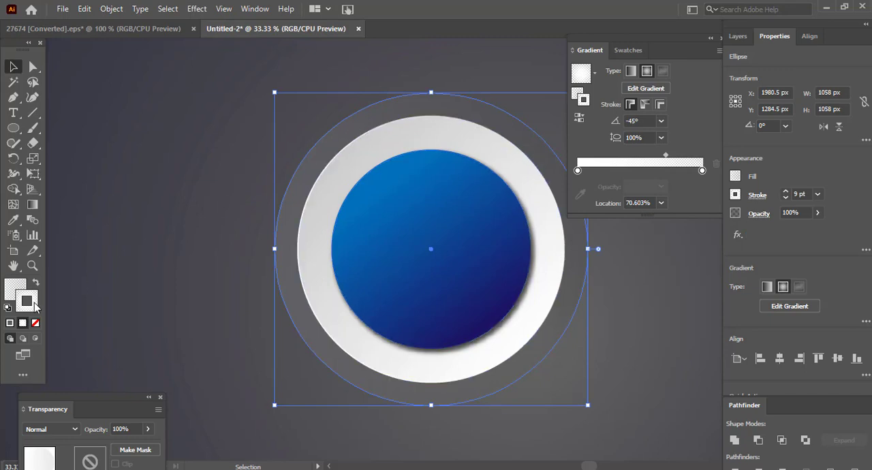
double_click(29, 302)
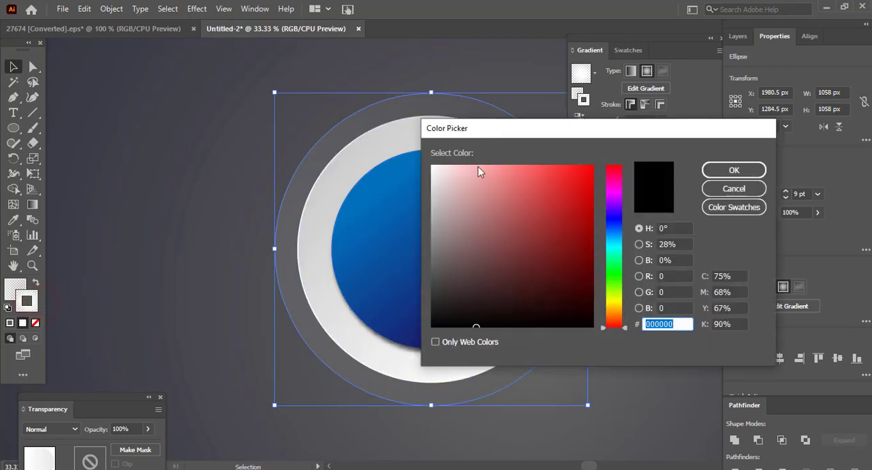
drag(597, 133, 628, 32)
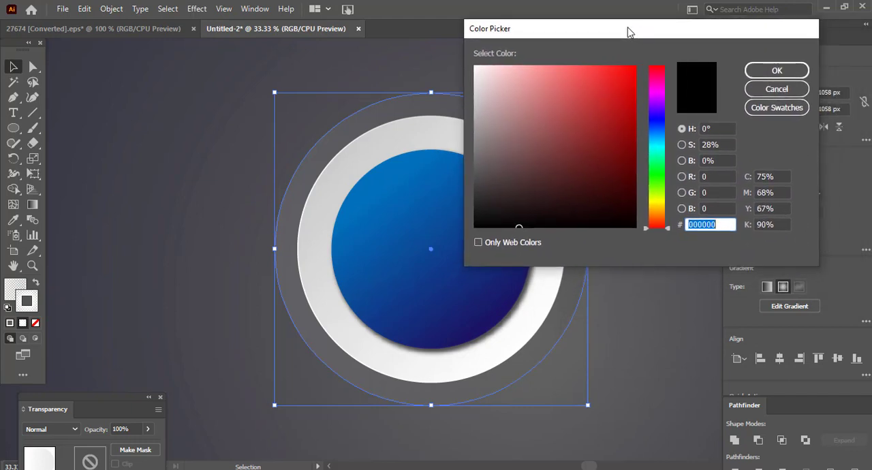
click(776, 89)
- Change the outer circle's stroke gradient to linear and set its end stop's opacity to 100%
click(630, 71)
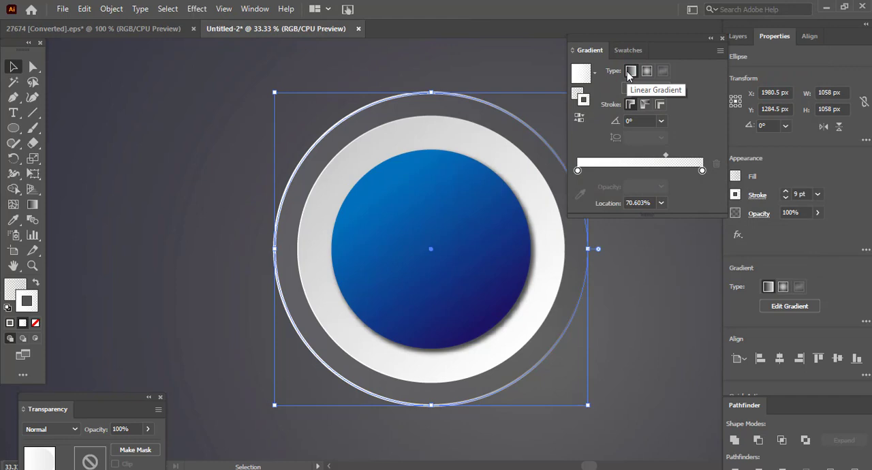
click(702, 170)
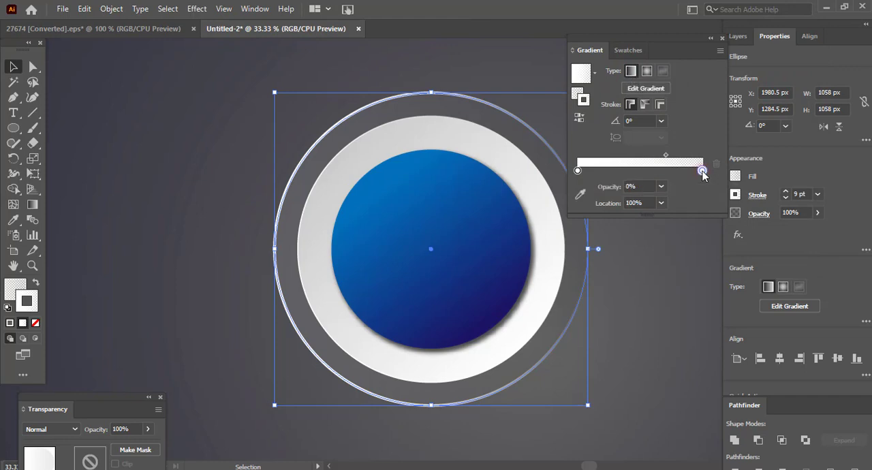
click(661, 187)
click(673, 341)
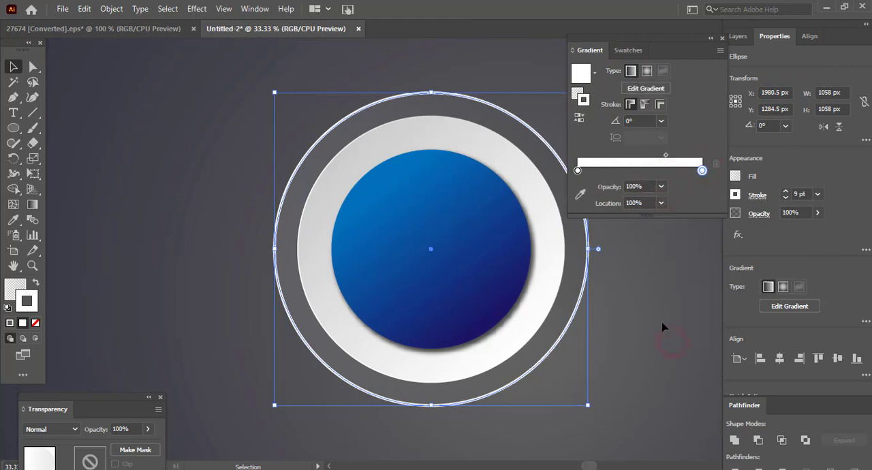
- Add a black middle stop at about 51% to the outer circle's stroke gradient
click(578, 170)
drag(605, 172, 640, 171)
click(661, 203)
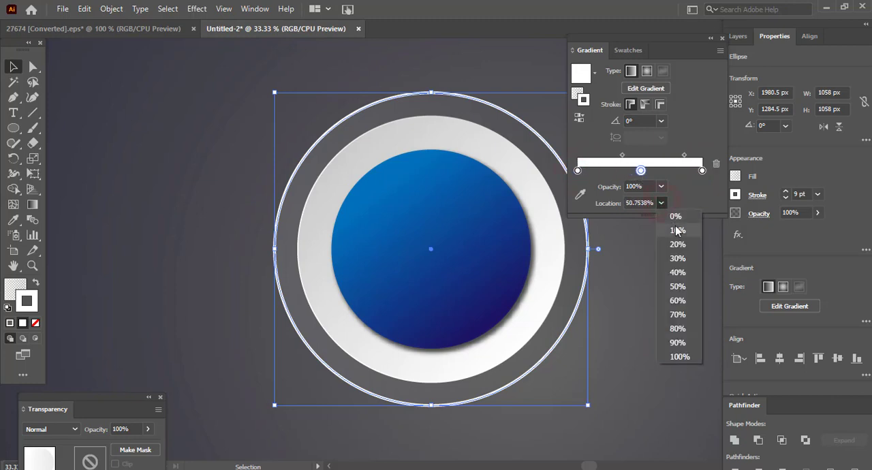
click(679, 357)
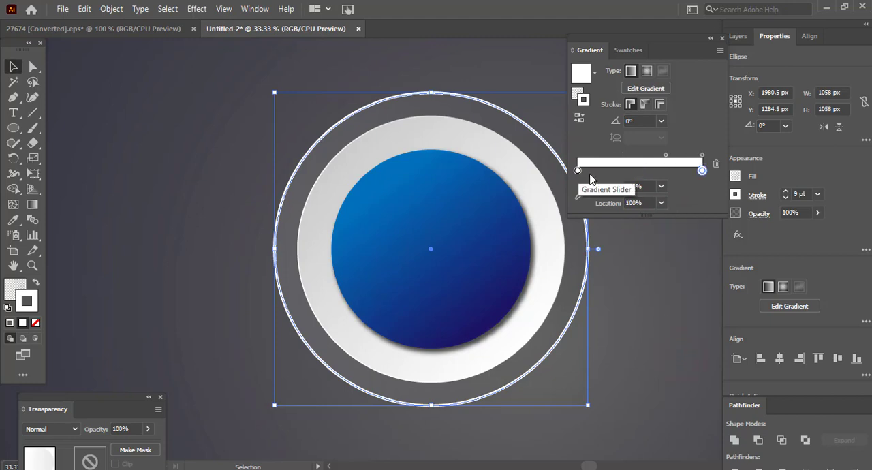
click(639, 171)
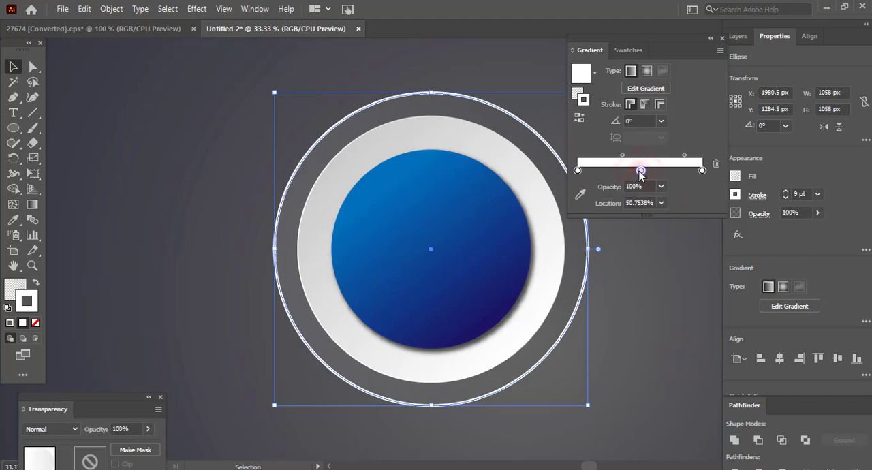
double_click(639, 171)
click(565, 211)
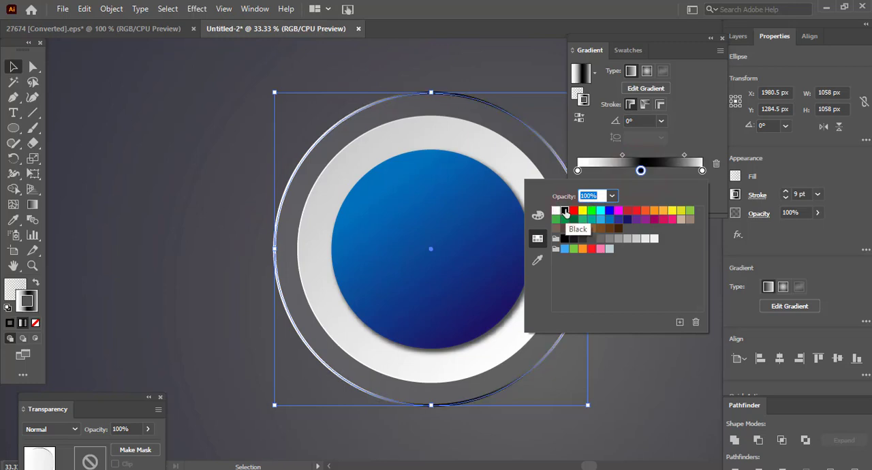
- Move the outer stroke gradient's first midpoint to about 48% and its second to about 72%
click(624, 157)
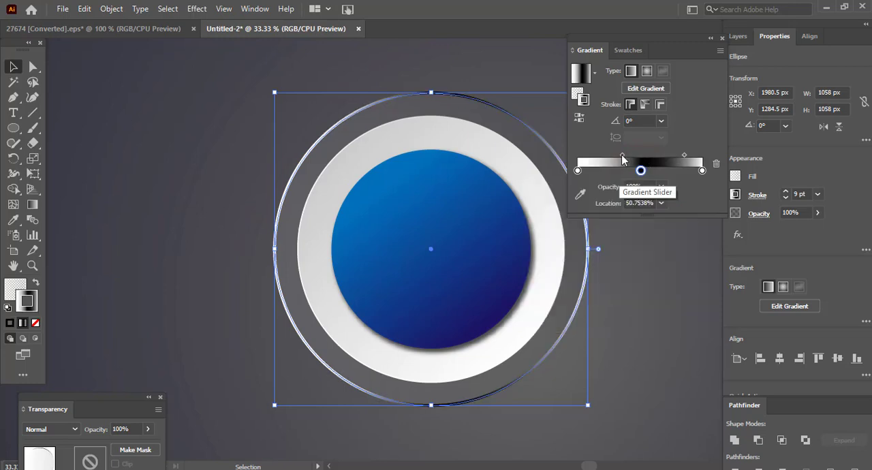
drag(622, 156, 607, 157)
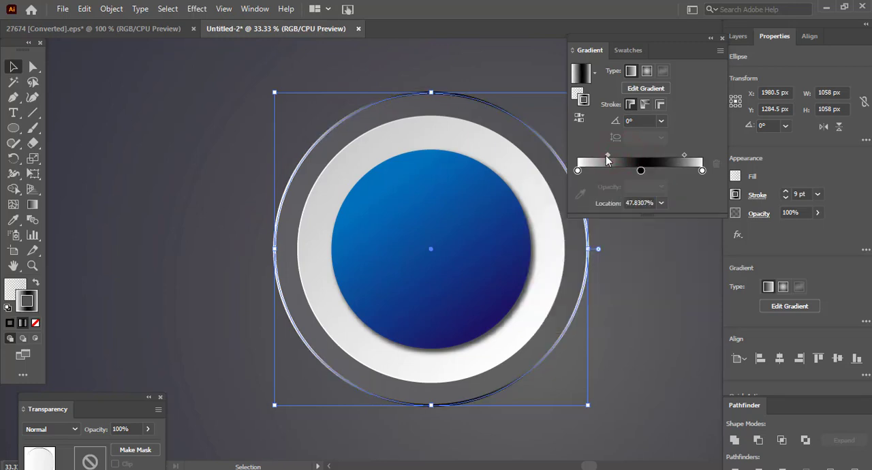
drag(683, 155, 684, 156)
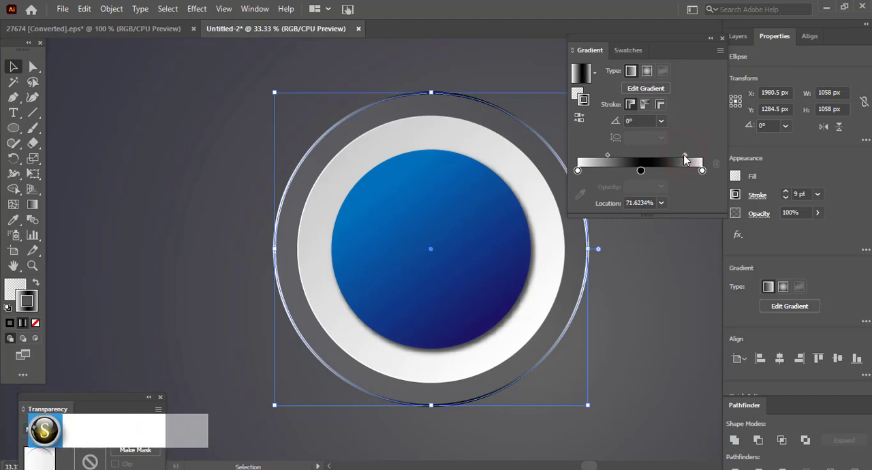
- Move the outer stroke gradient's first midpoint to about 42% and set the gradient angle to -60°
drag(607, 156, 603, 156)
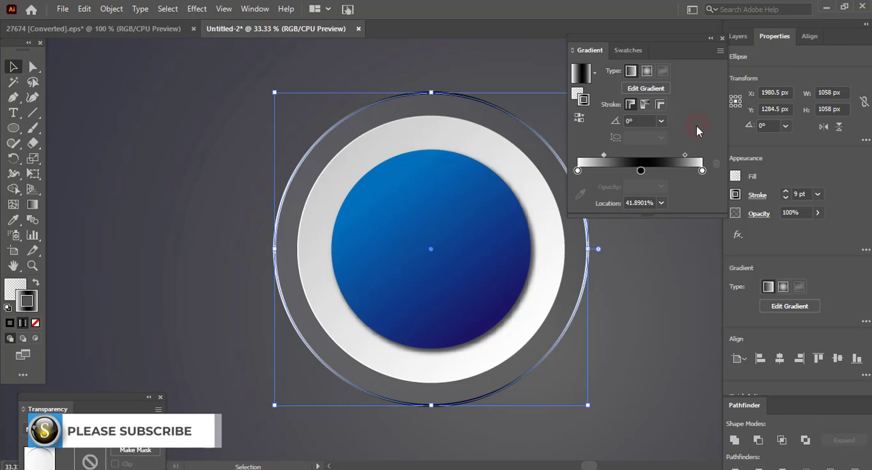
click(661, 121)
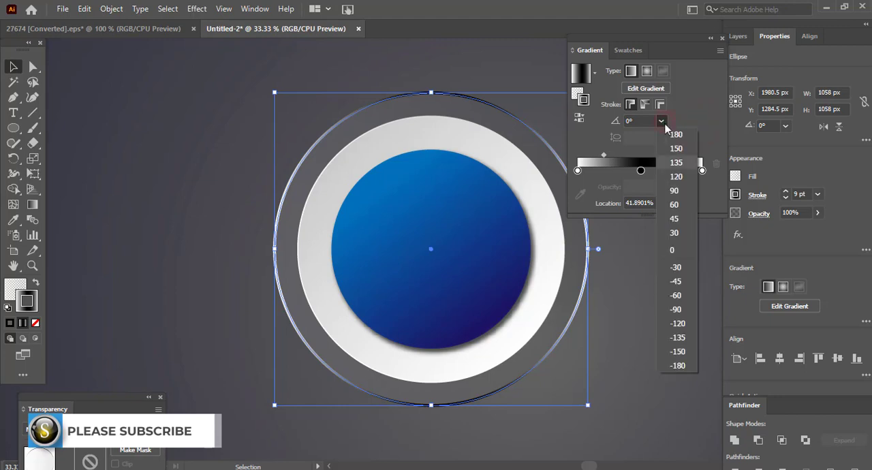
click(679, 296)
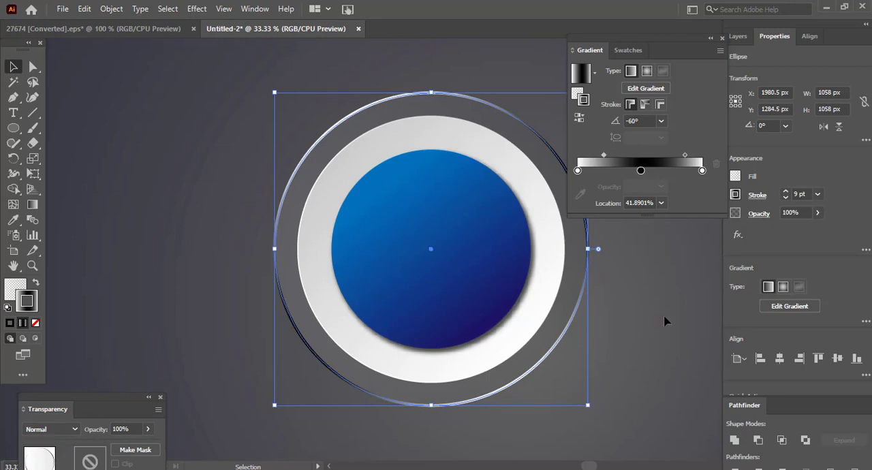
click(665, 320)
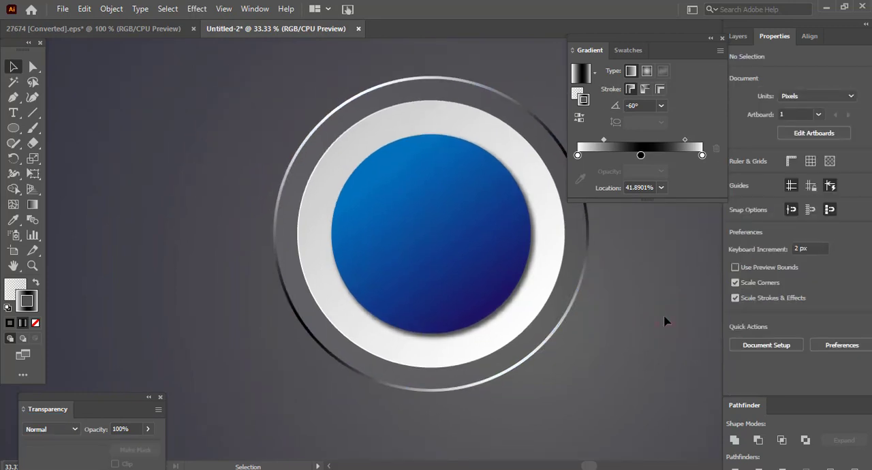
key(ctrl+minus)
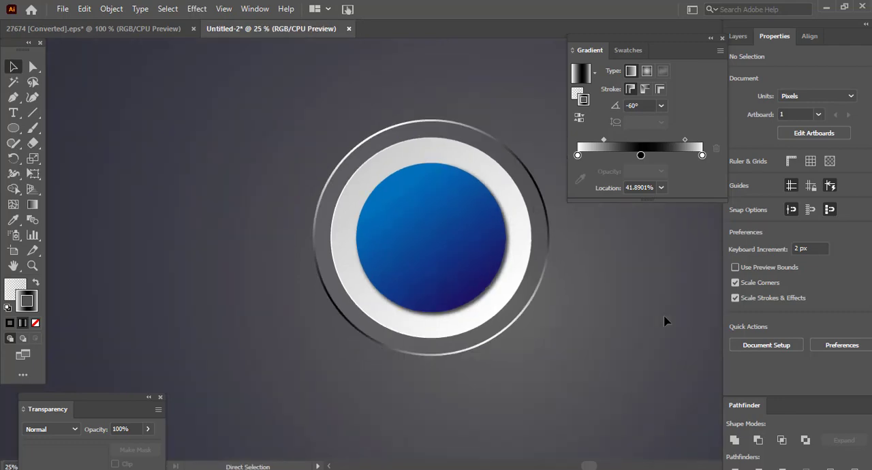
key(ctrl+plus)
key(ctrl+minus)
- Undo the outer circle's recent stroke gradient edits back to the radial white-to-transparent gradient and deselect the circle
key(ctrl+z)
key(ctrl+z)
key(ctrl+z)
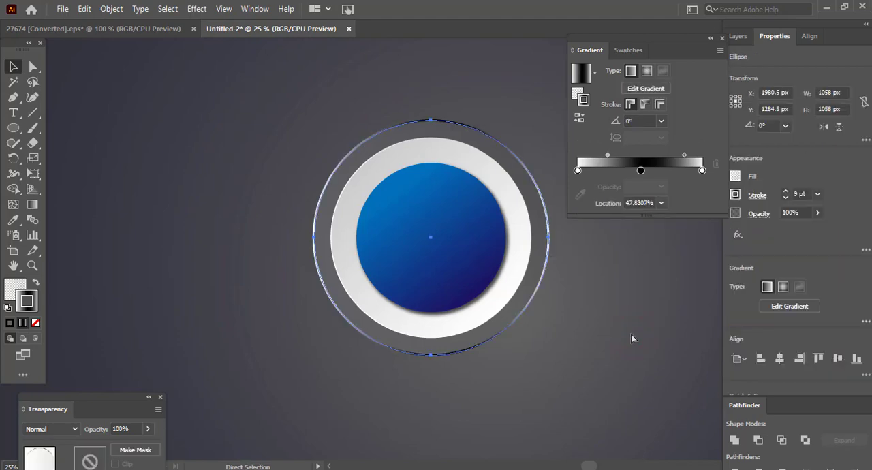
key(ctrl+z)
key(ctrl+z)
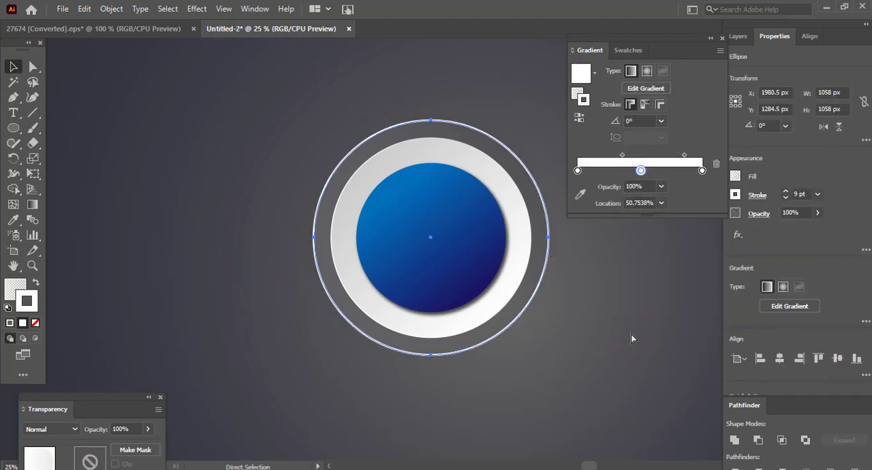
key(ctrl+z)
key(ctrl+z)
key(ctrl+z)
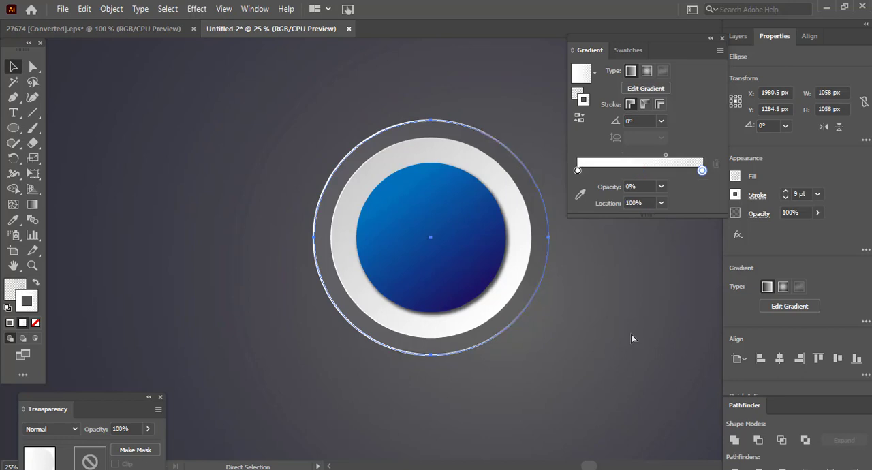
click(621, 347)
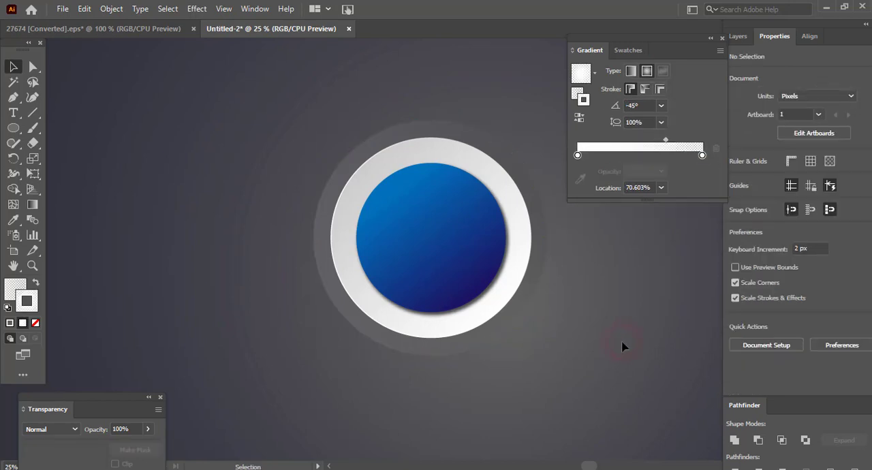
- Place two overlapping copies of the translucent outer circle beside the button, centred at about X 3379.5, Y 1595.5 px and X 3134.5, Y 1163.5 px
drag(557, 404, 369, 401)
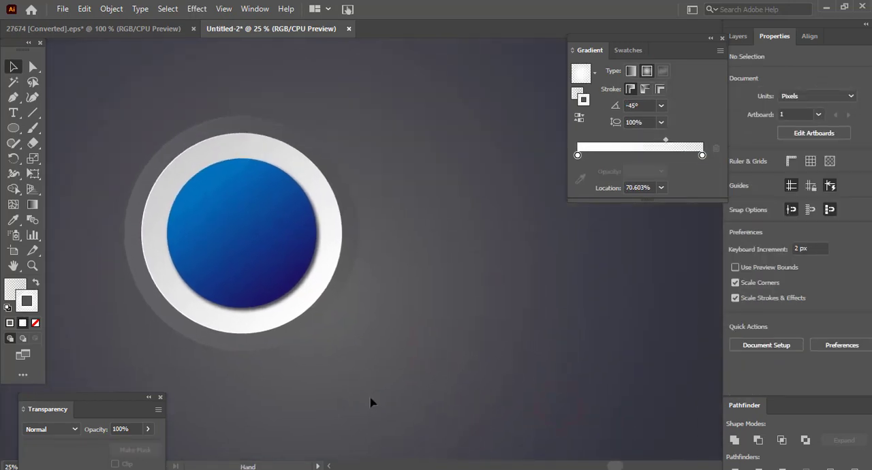
click(341, 288)
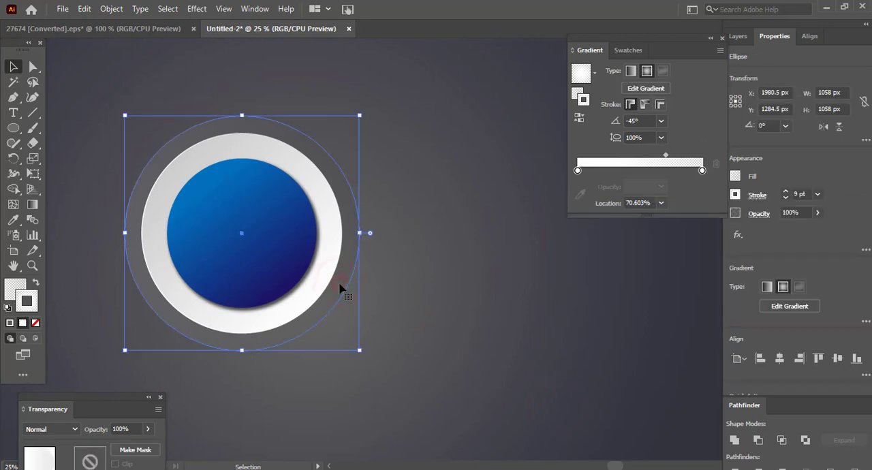
drag(340, 288, 621, 369)
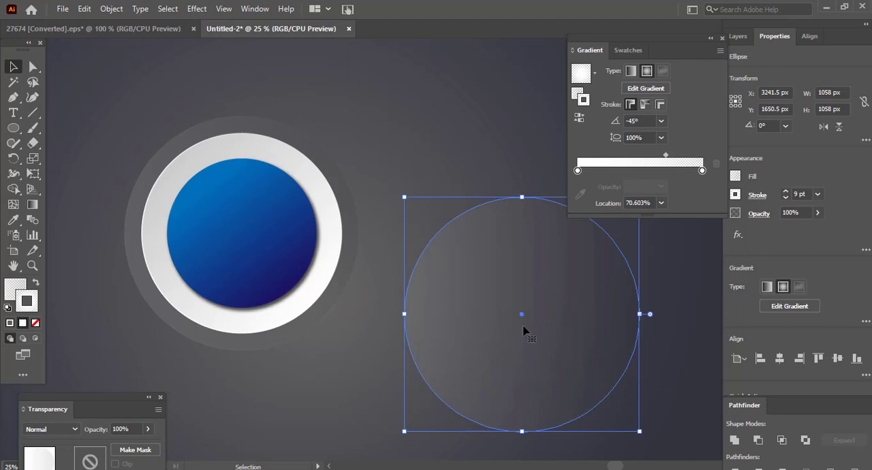
drag(523, 314, 555, 301)
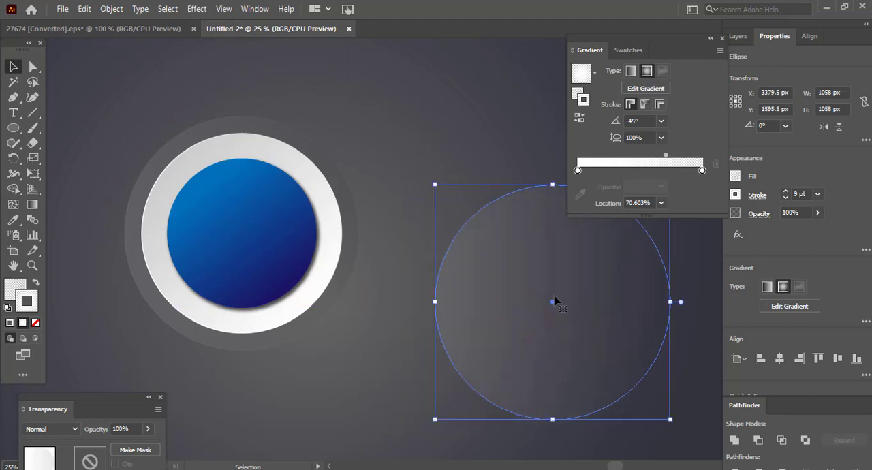
drag(662, 39, 759, 33)
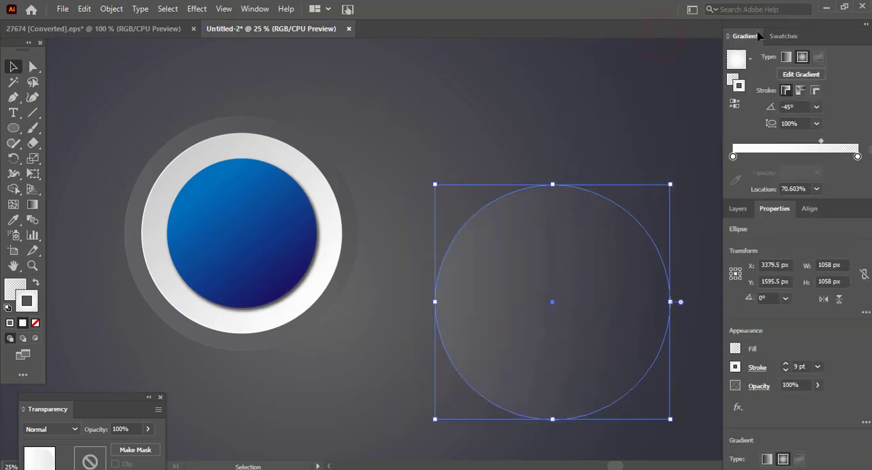
drag(551, 302, 497, 206)
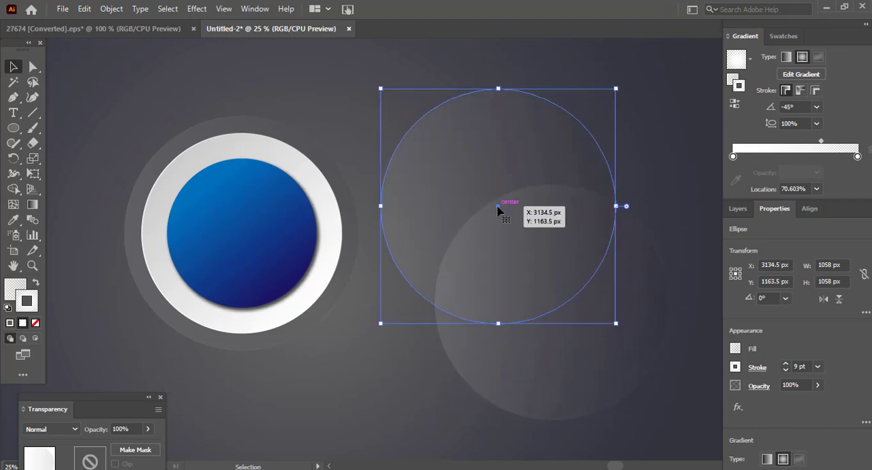
- Intersect the two overlapping circle copies into one lens shape and remove its stroke
drag(362, 85, 695, 434)
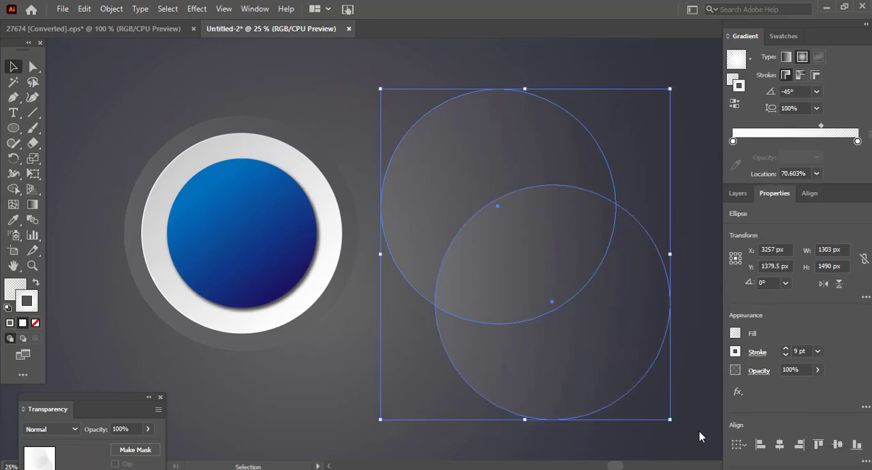
scroll(771, 412, down, 2)
drag(799, 29, 728, 39)
click(736, 30)
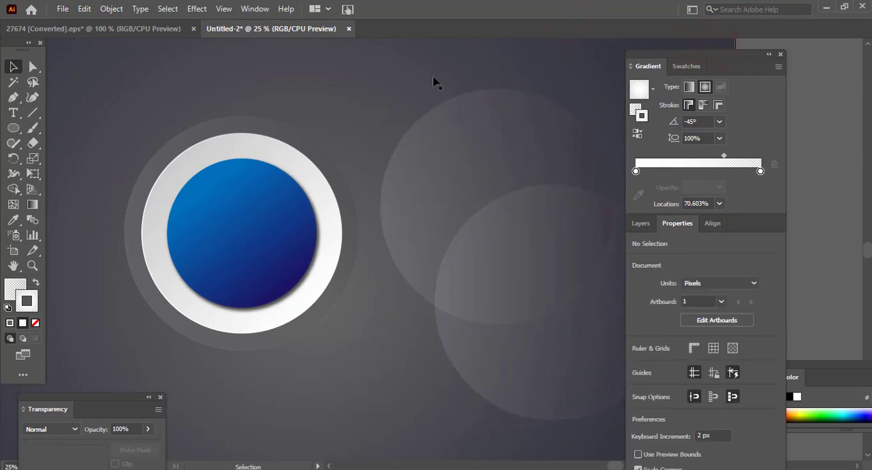
drag(386, 84, 579, 442)
click(255, 9)
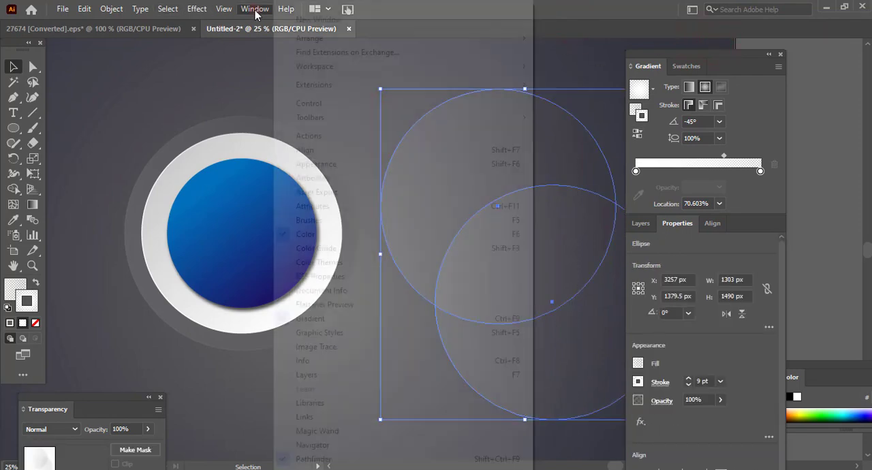
click(346, 459)
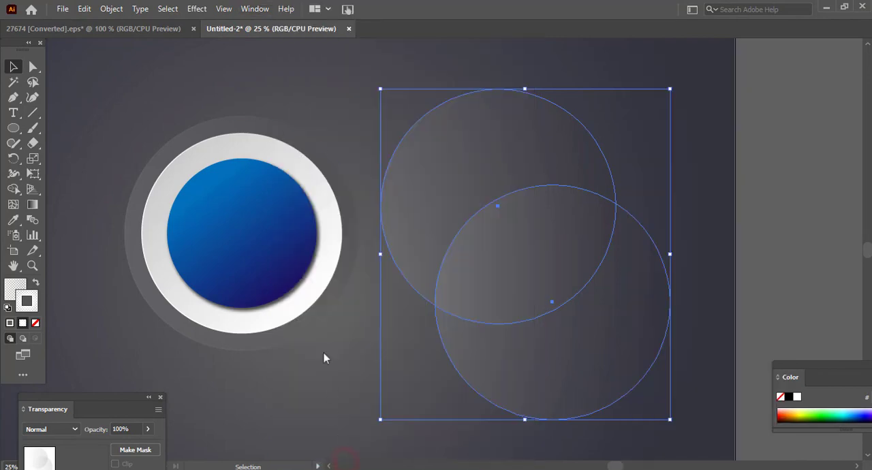
click(254, 9)
click(353, 459)
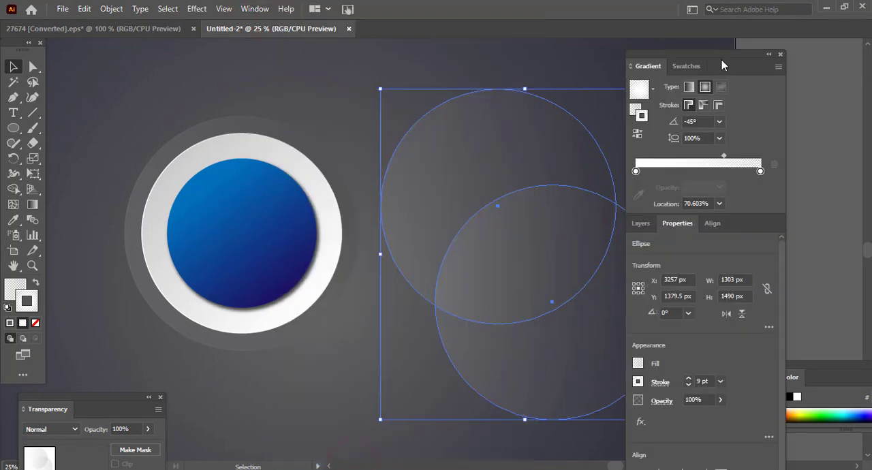
drag(724, 64, 828, 47)
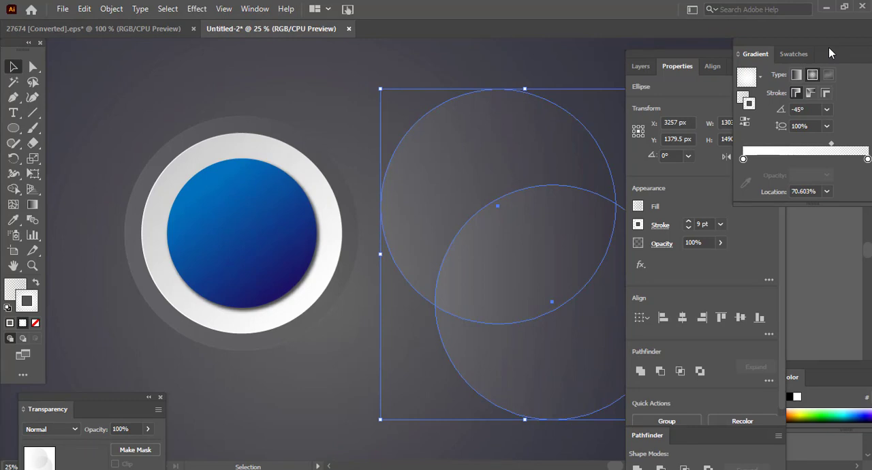
click(679, 371)
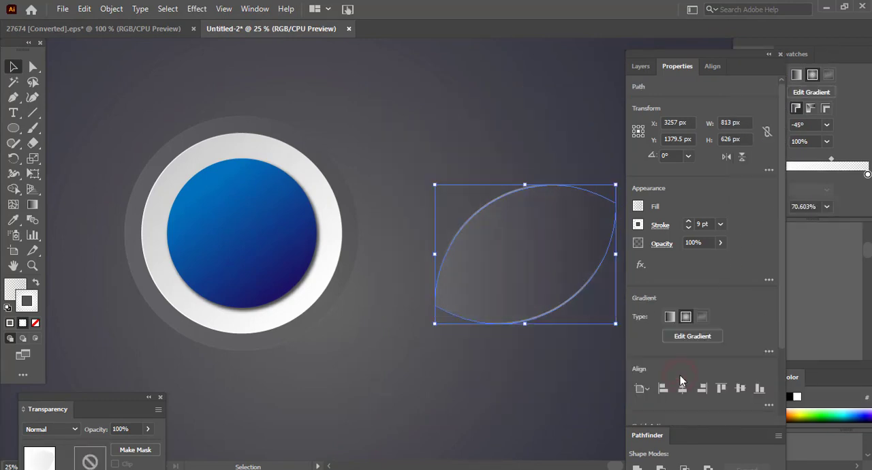
click(41, 320)
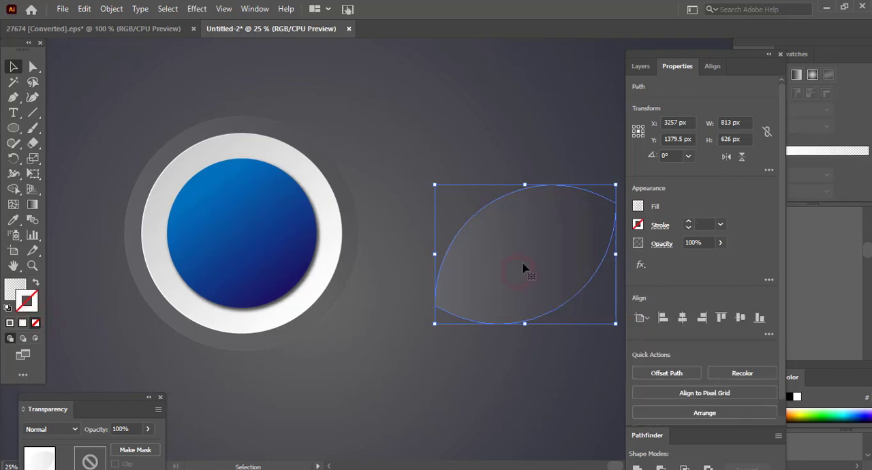
- Move the lens shape beside the button at about X 2964, Y 1284.5 px and give it a solid white fill
drag(524, 264, 420, 201)
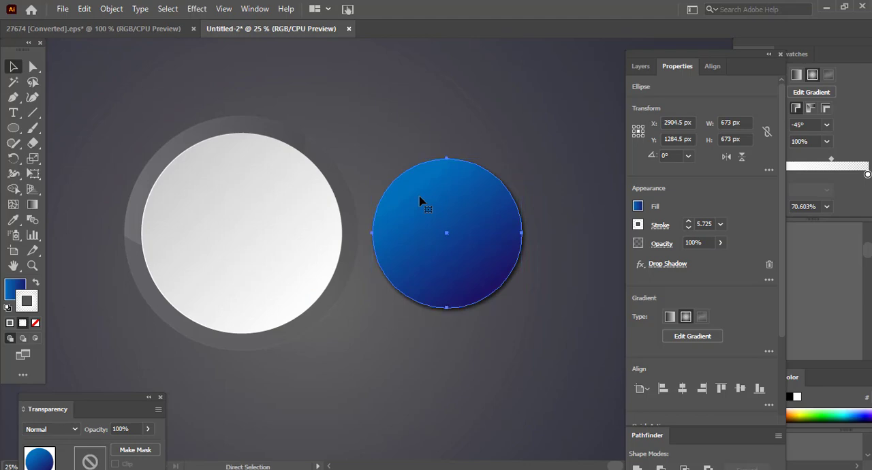
key(ctrl+z)
click(259, 128)
drag(259, 129, 504, 176)
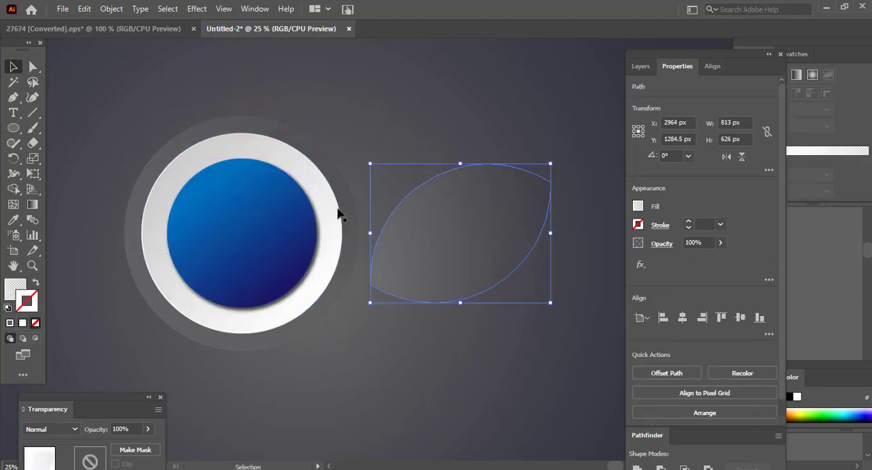
click(15, 286)
click(10, 324)
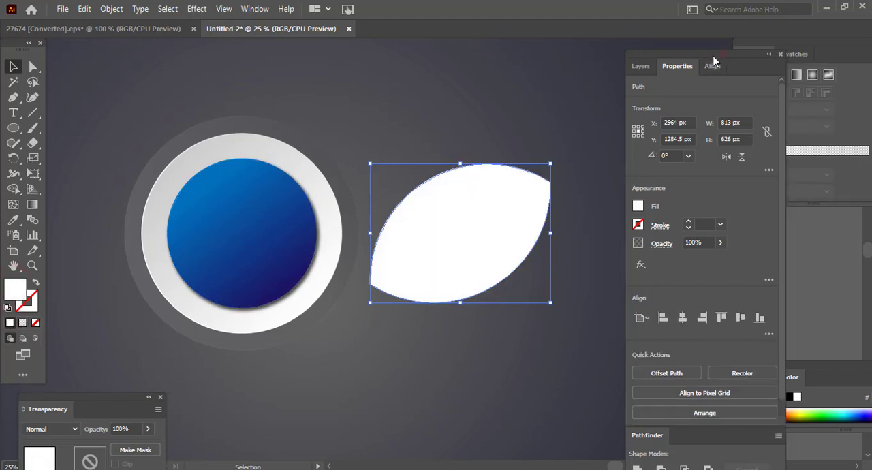
- Lower the white lens shape's opacity to 21%
drag(715, 56, 686, 45)
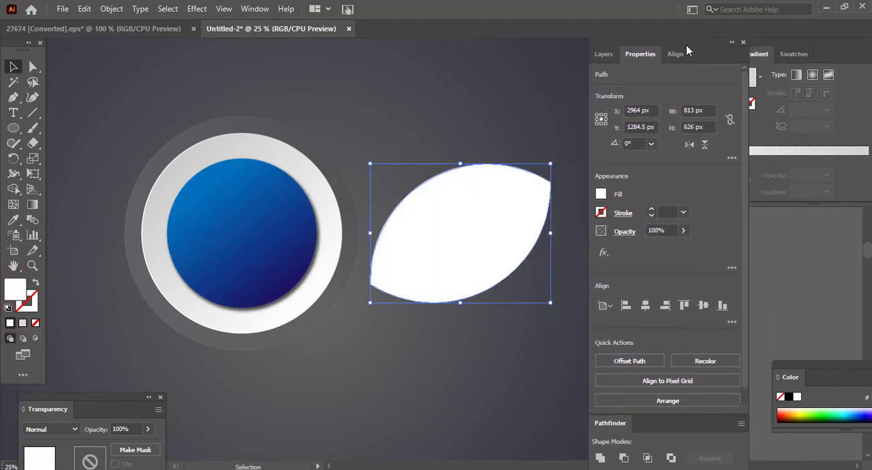
click(612, 52)
click(636, 54)
scroll(666, 248, down, 1)
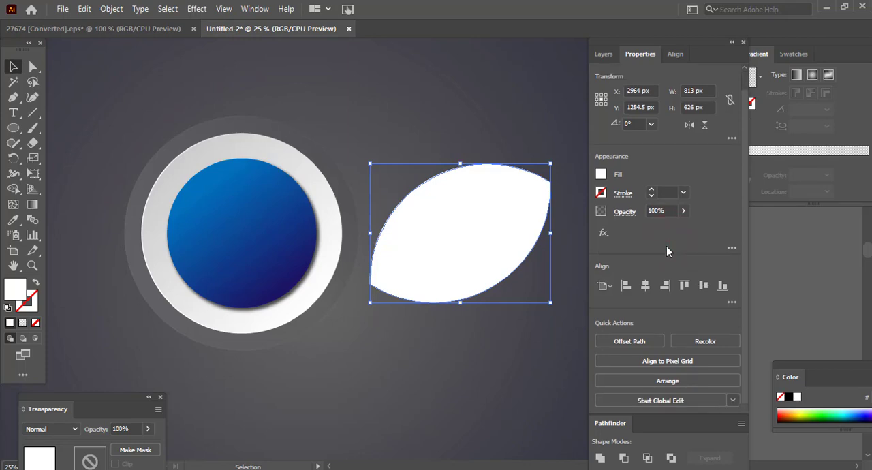
click(682, 212)
drag(668, 230, 646, 228)
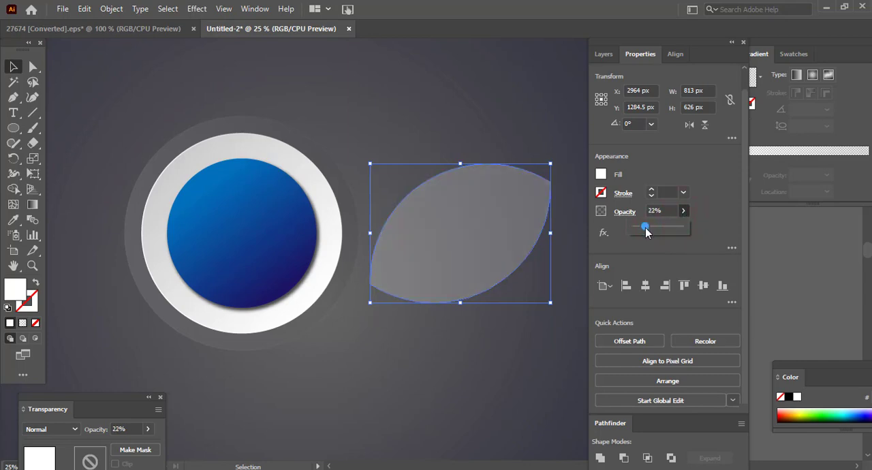
drag(646, 231, 642, 233)
- Fit the lens to the outer circle's upper-left edge at X 1858, Y 1068.5 px, bring it to the front and deselect it
drag(473, 240, 229, 191)
drag(228, 191, 228, 191)
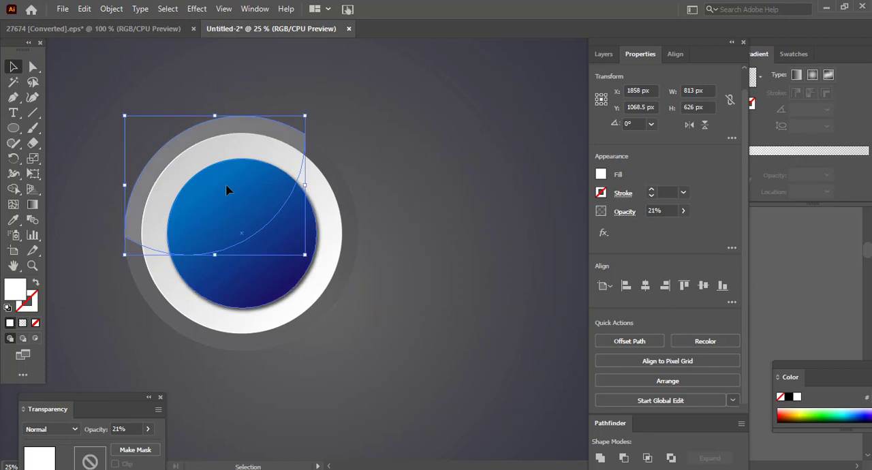
right_click(263, 130)
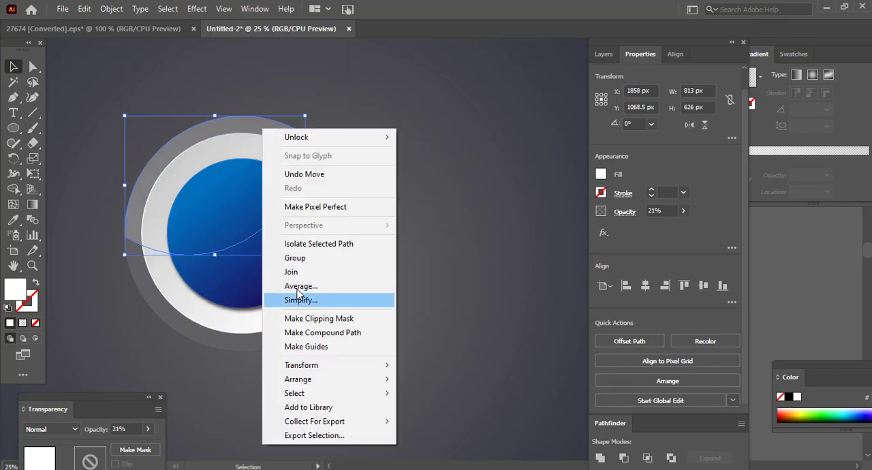
mouse_move(297, 379)
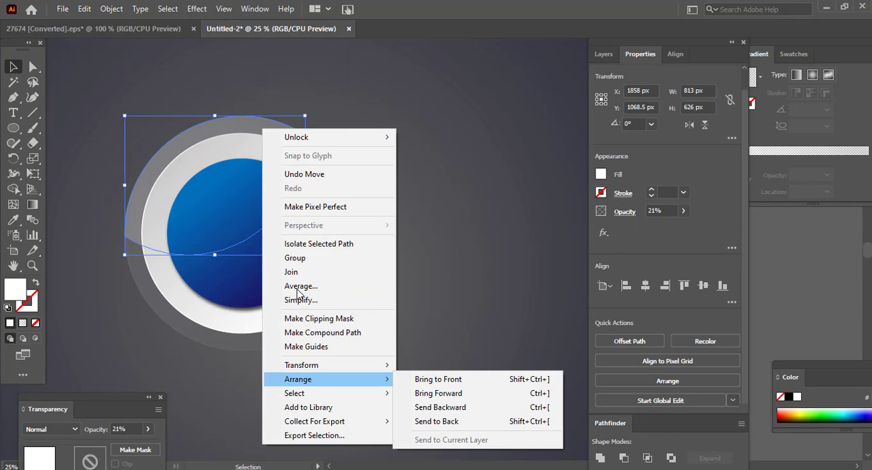
click(413, 379)
click(398, 208)
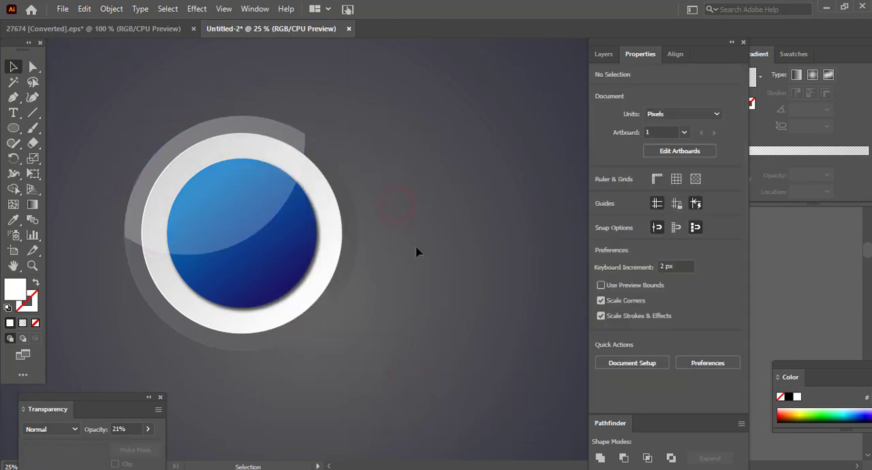
- Change the outermost circle's stroke gradient to linear, with its midpoint at about 49.5%
click(354, 266)
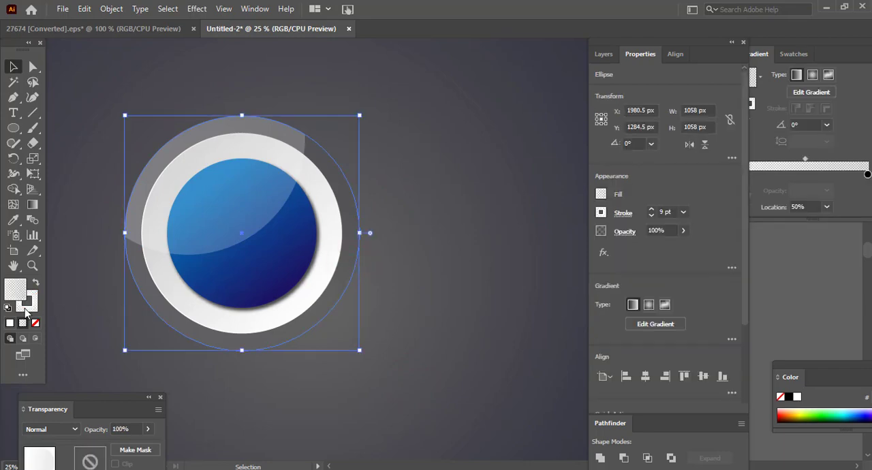
click(25, 308)
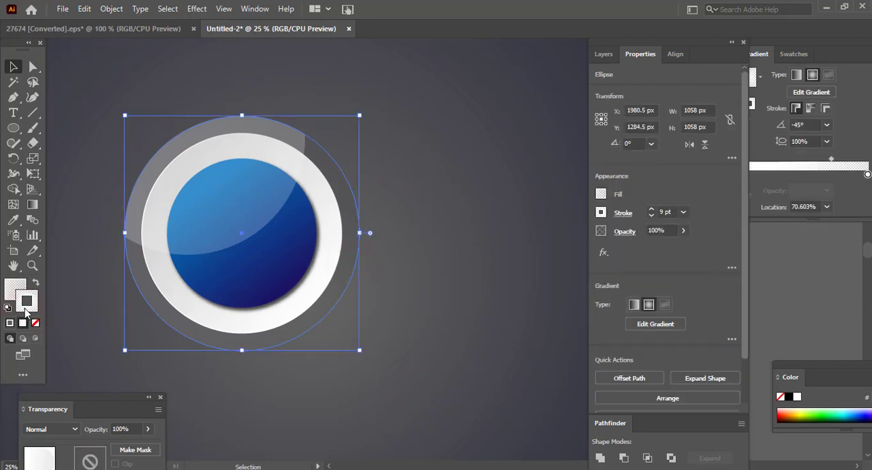
drag(707, 40, 664, 123)
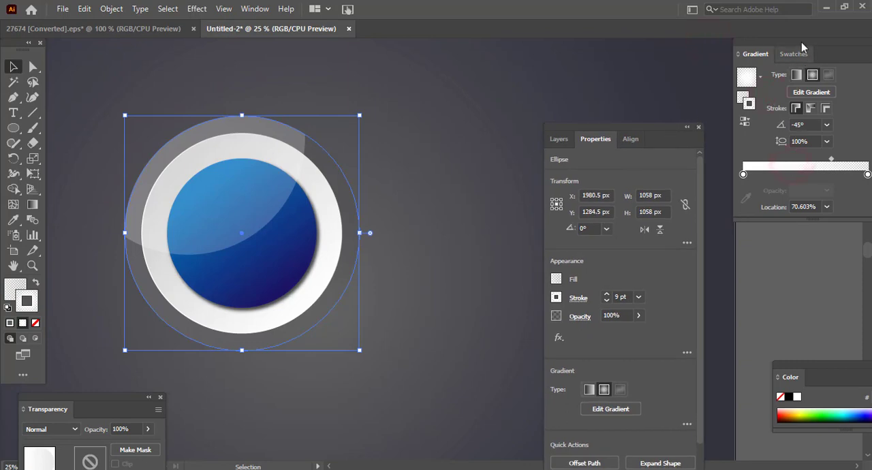
drag(800, 41, 701, 43)
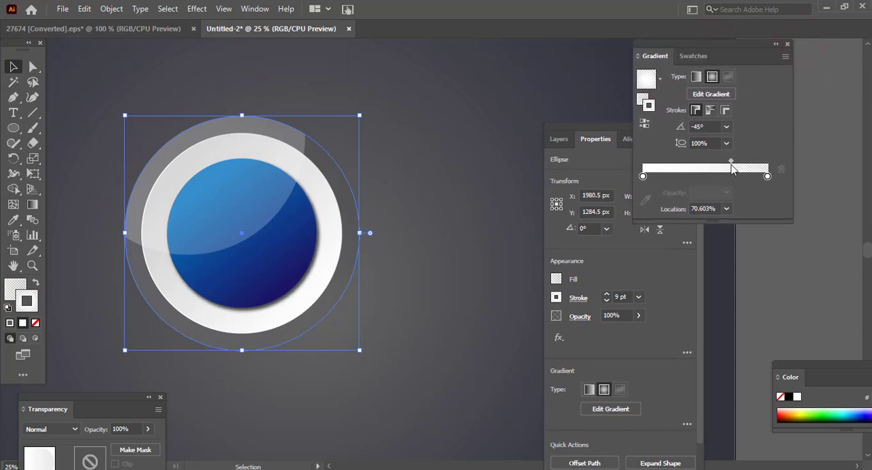
drag(731, 162, 705, 172)
click(695, 77)
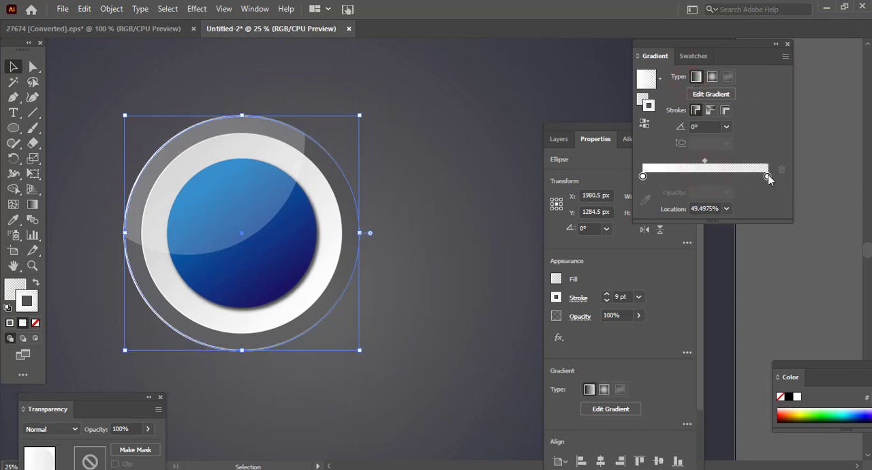
- Set the opacity of the end stop at 100% in the outer circle's stroke gradient to 100%
click(768, 177)
click(726, 192)
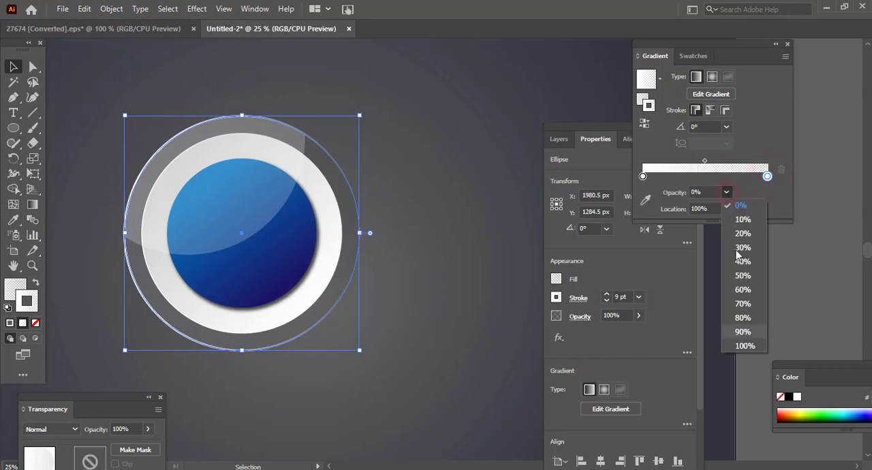
click(750, 350)
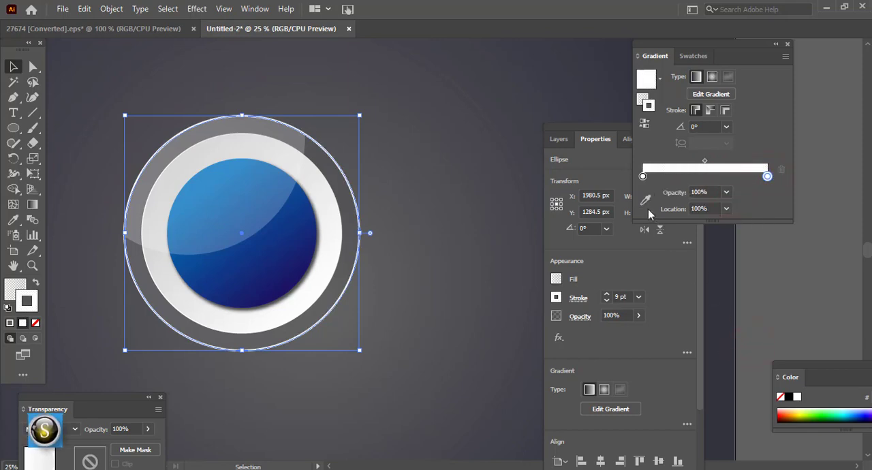
- Add a black stop near the middle of the white stroke gradient and set the midpoint before it to about 37%
click(642, 177)
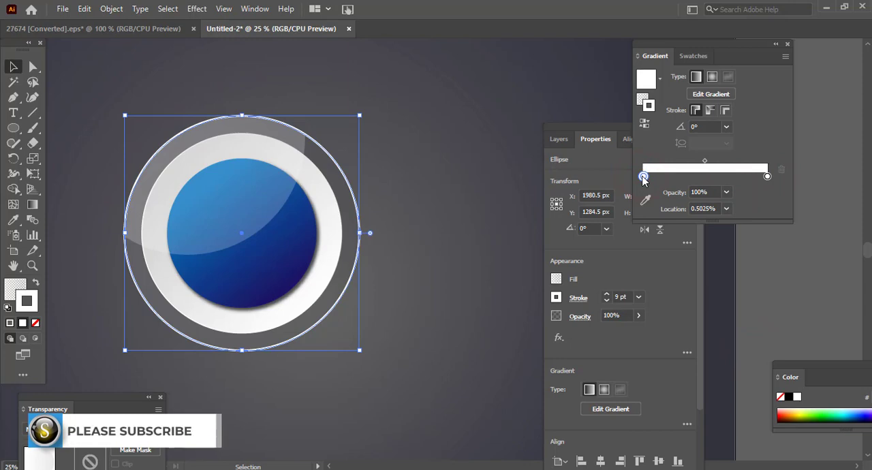
drag(643, 177, 712, 193)
click(727, 210)
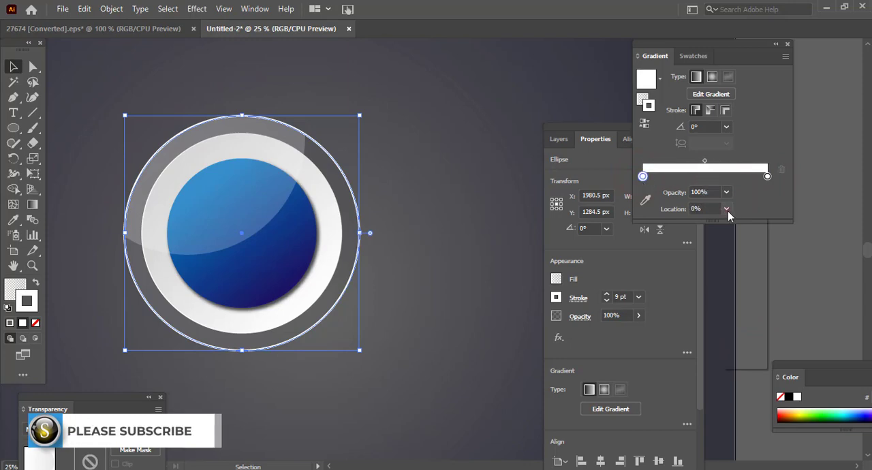
click(742, 291)
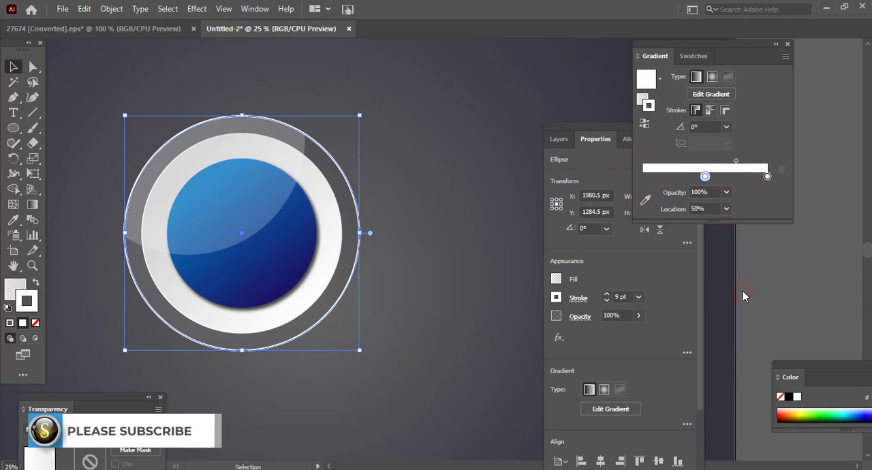
mouse_move(705, 177)
mouse_down()
mouse_move(593, 181)
mouse_move(713, 183)
mouse_up()
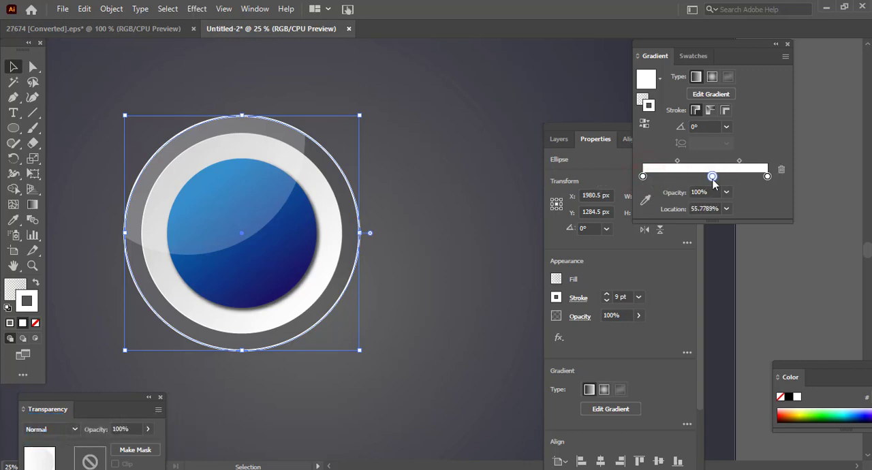
click(789, 397)
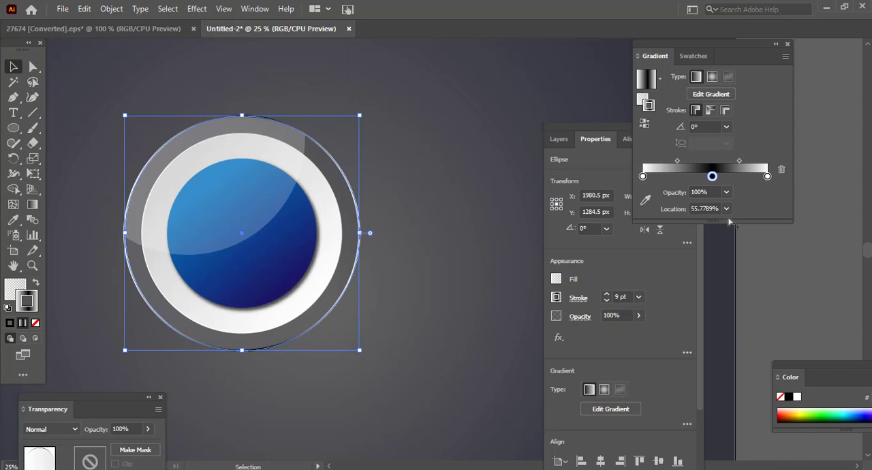
drag(714, 178, 741, 161)
drag(675, 162, 666, 161)
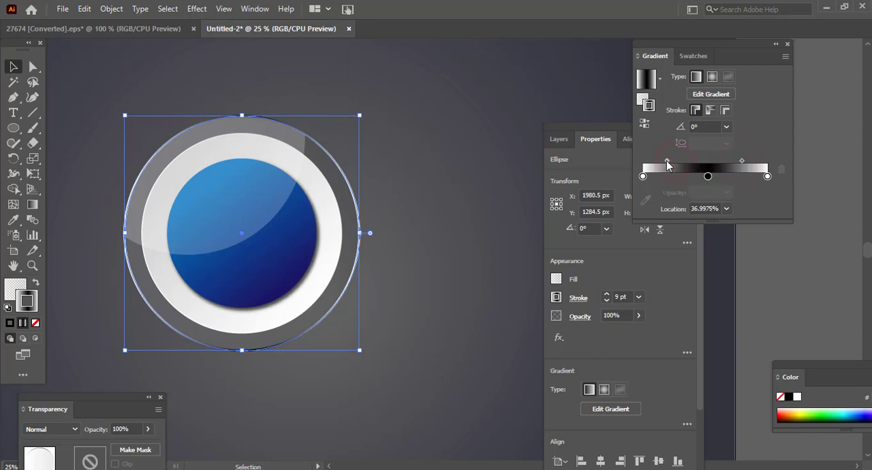
- Reduce the outer circle's stroke weight to 4 pt and deselect the circle
click(606, 301)
click(605, 300)
click(606, 300)
click(605, 300)
click(605, 300)
click(606, 300)
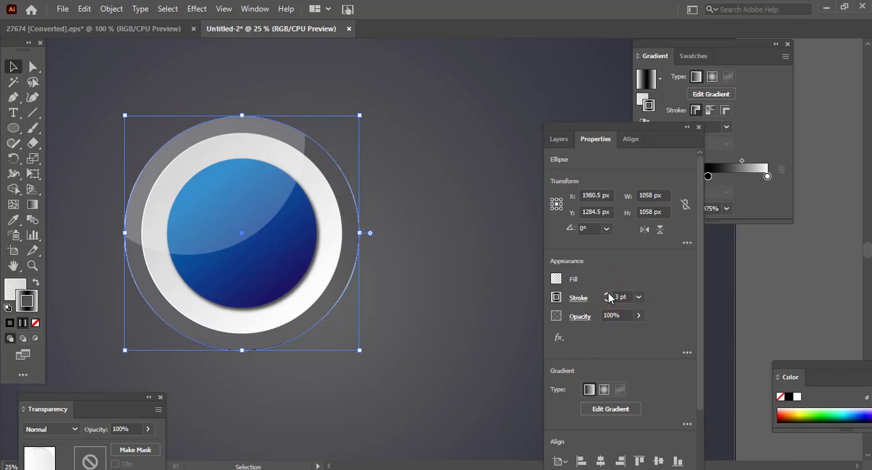
click(607, 293)
click(428, 250)
click(751, 173)
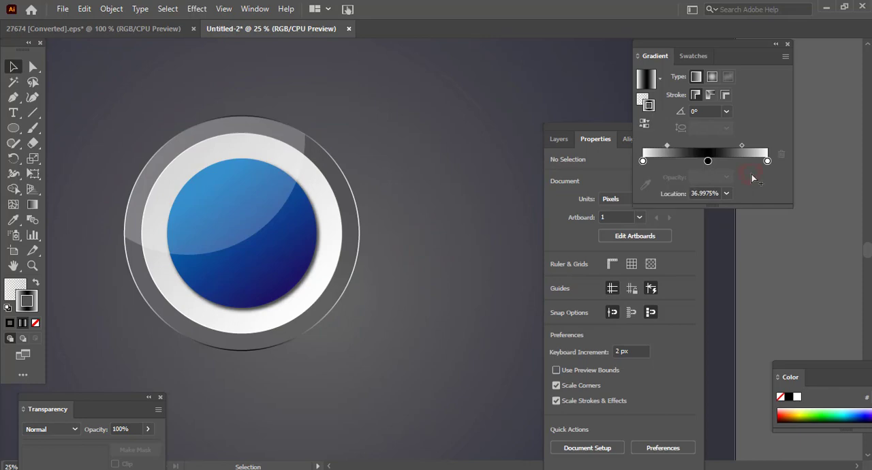
- Set the angle of the outer circle's stroke gradient to -60° and deselect the circle
click(355, 261)
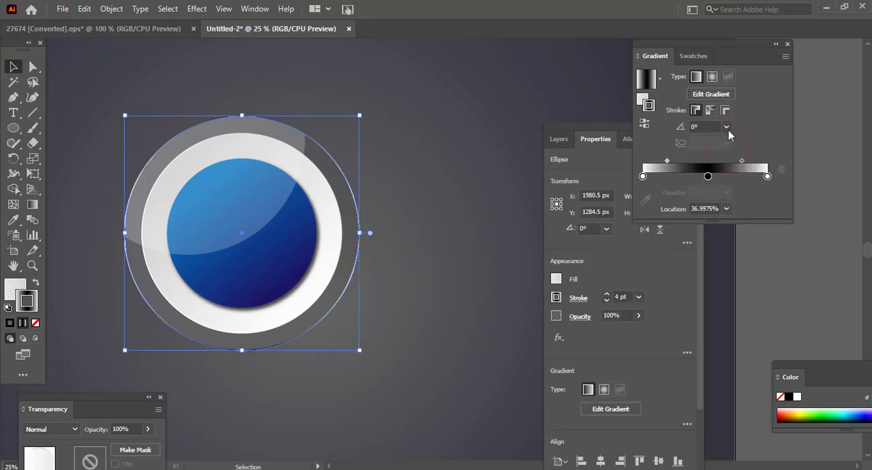
click(727, 127)
click(740, 301)
click(455, 225)
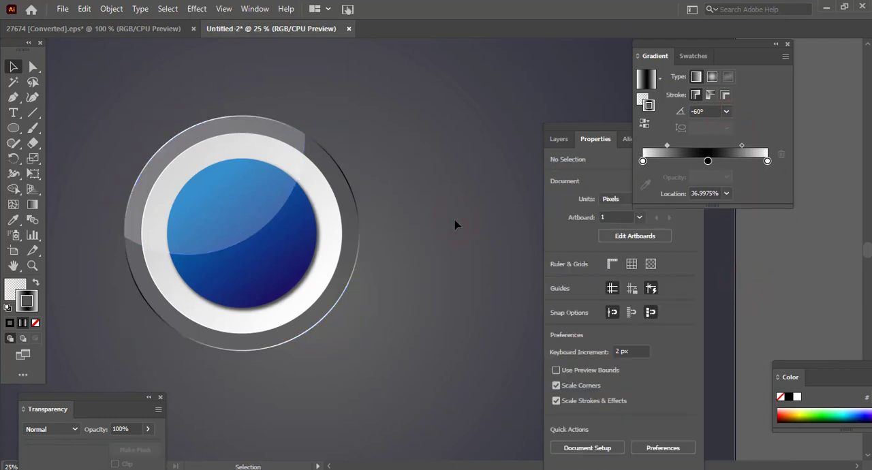
- Collapse the Gradient and Transparency panels to icons and move them and the Properties panel clear of the button
scroll(438, 276, up, 1)
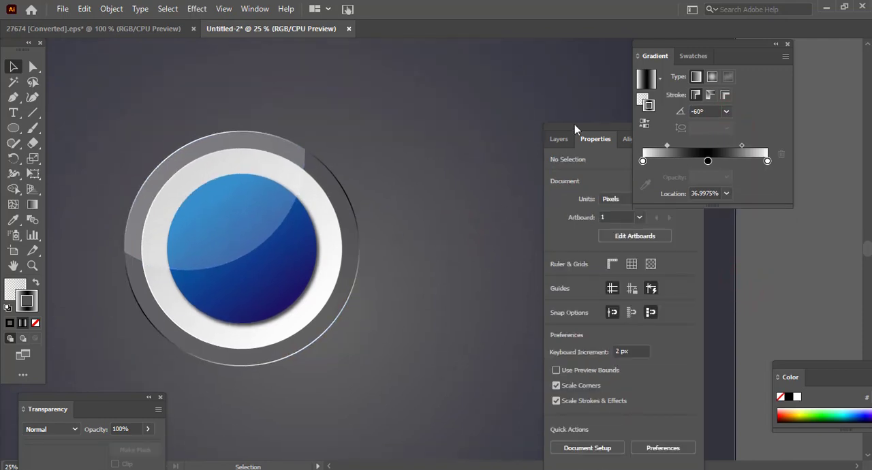
drag(574, 129, 622, 246)
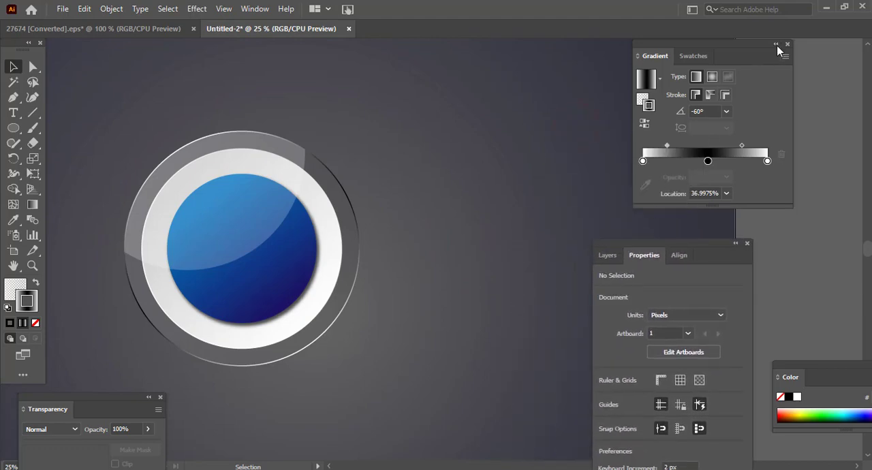
click(775, 45)
drag(693, 245, 712, 159)
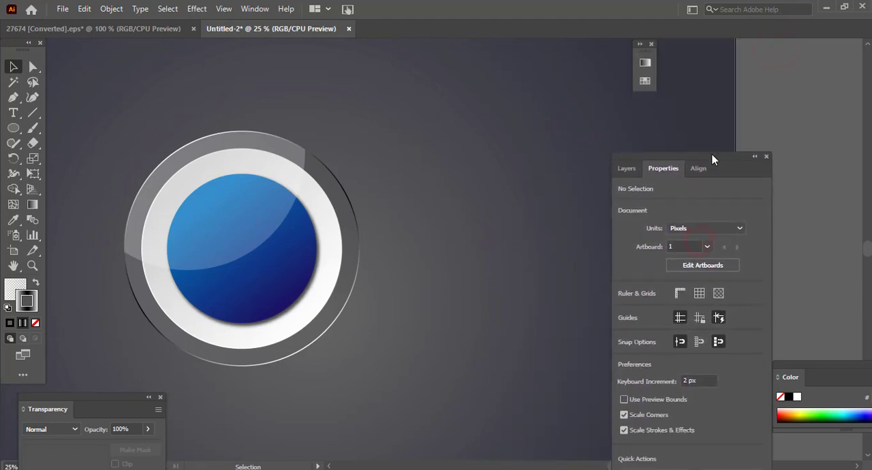
drag(128, 395, 454, 286)
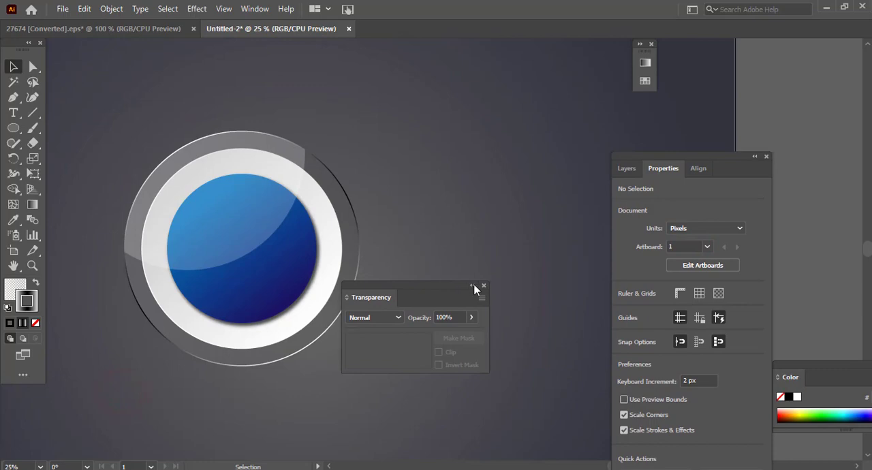
click(476, 286)
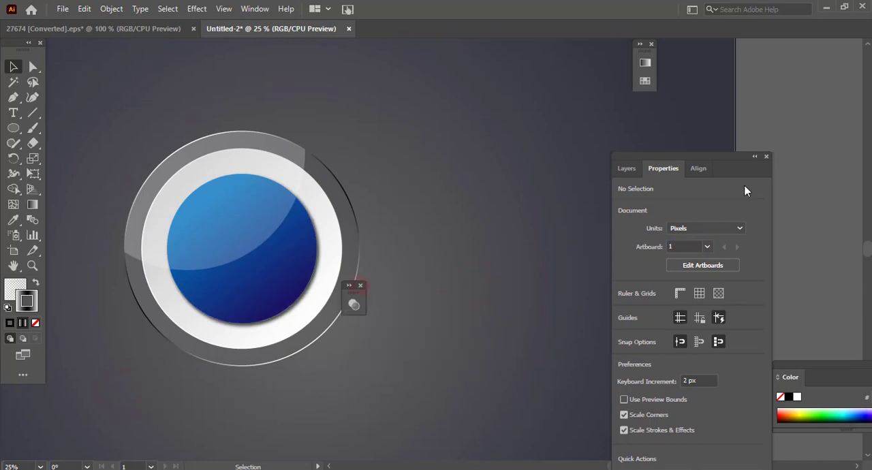
drag(721, 158, 840, 45)
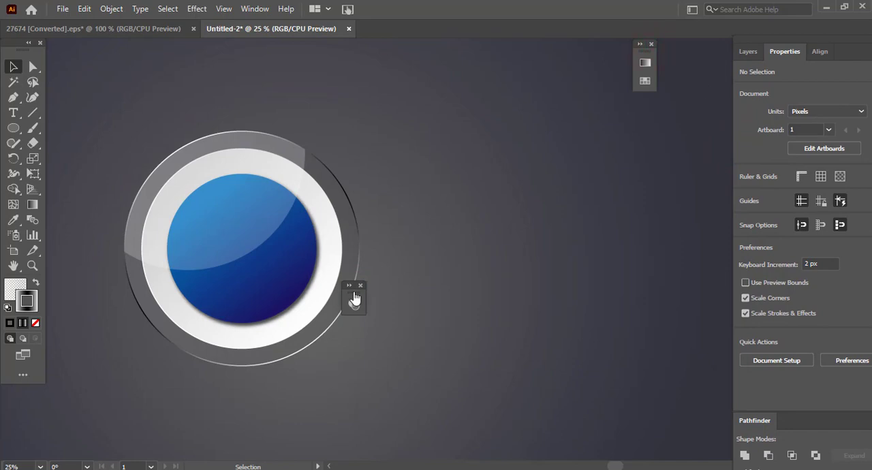
drag(353, 293, 720, 117)
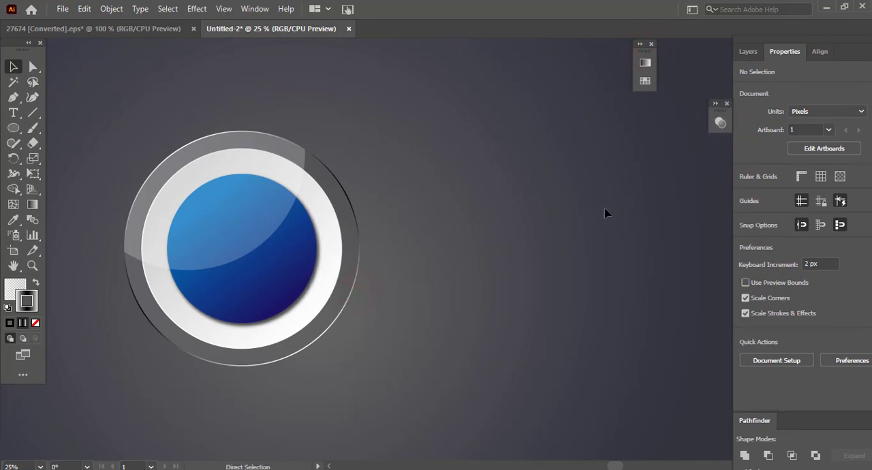
- Select all the circles and the highlight of the button and group them
key(ctrl+0)
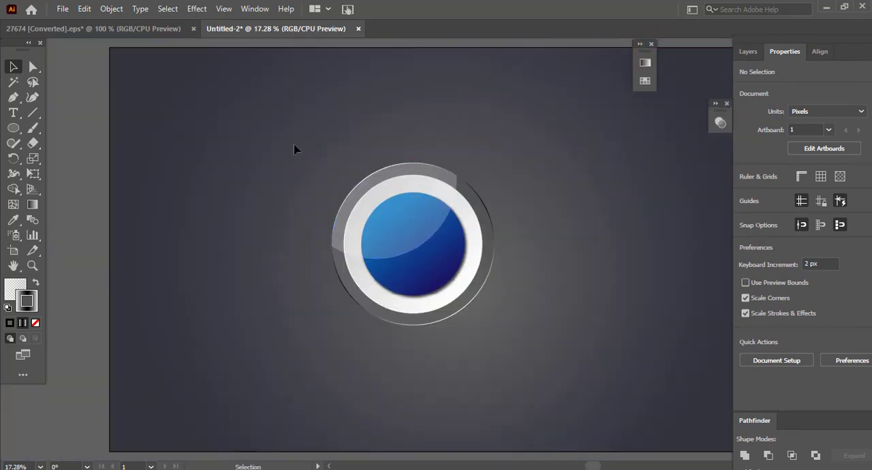
drag(294, 143, 549, 367)
right_click(465, 240)
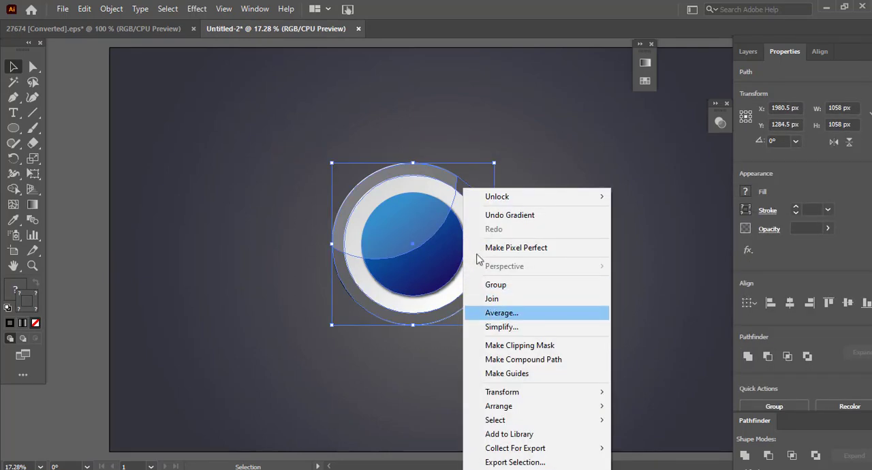
click(501, 286)
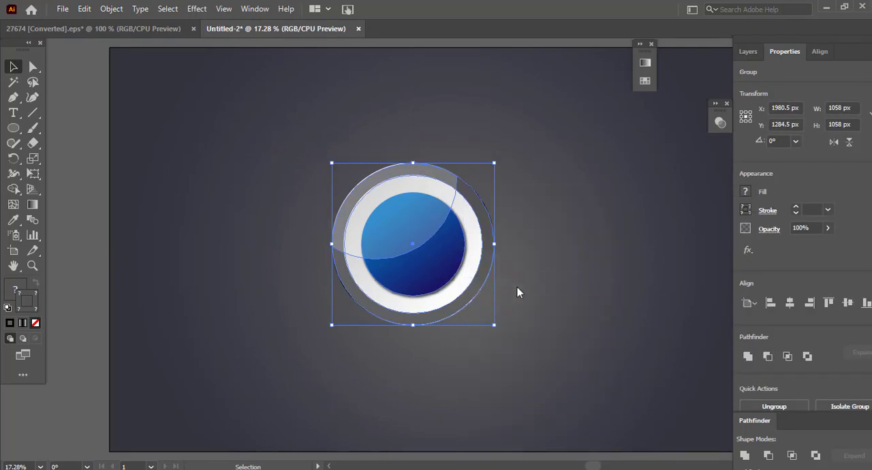
- Centre the button group vertically and horizontally on the artboard and deselect it
click(847, 302)
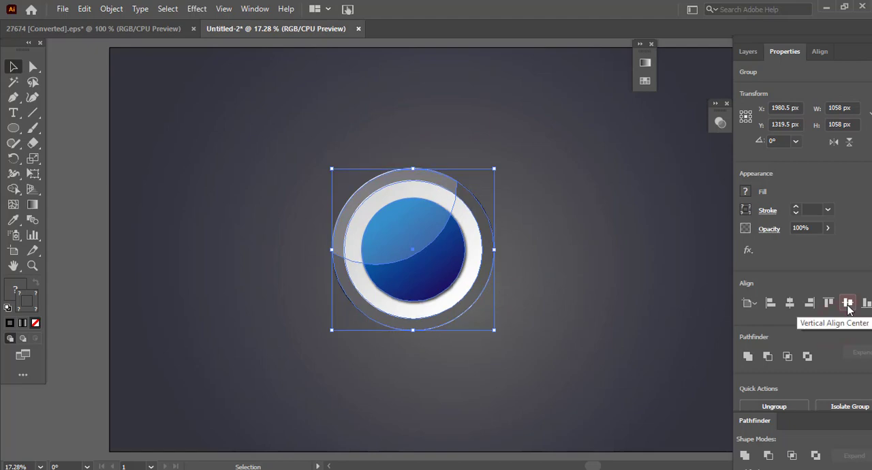
click(791, 304)
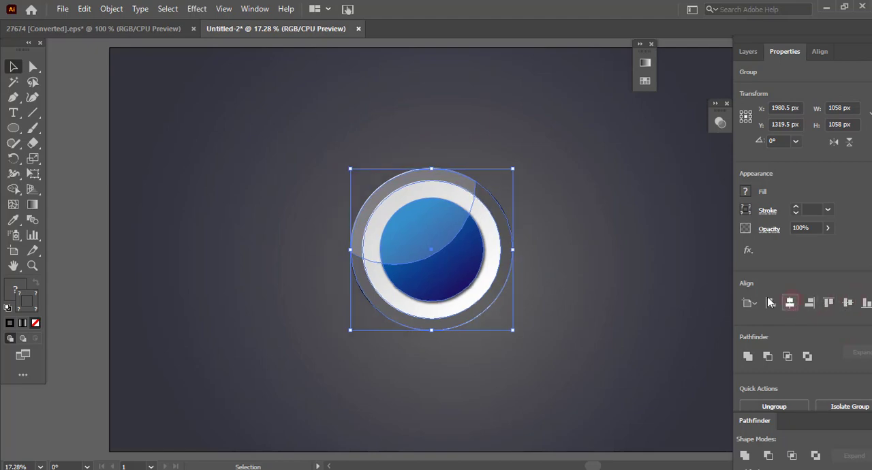
click(602, 271)
- Duplicate the button group into a horizontal row of four overlapping buttons about 3573 px wide
key(ctrl+minus)
key(ctrl+minus)
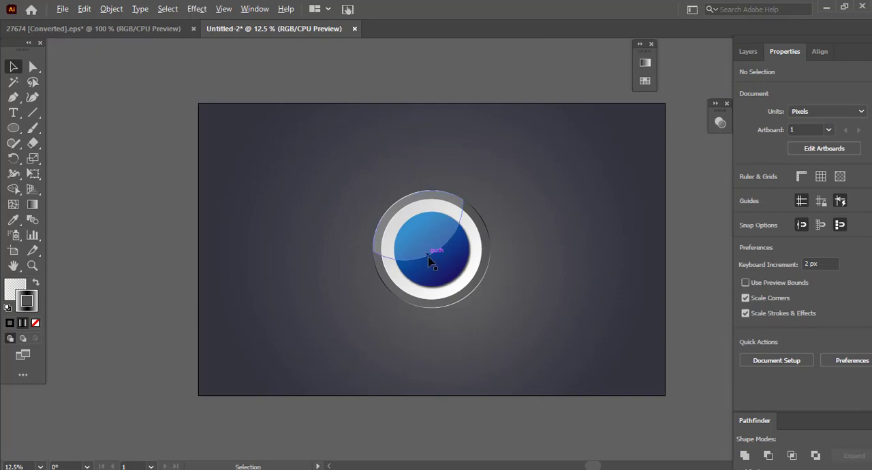
click(430, 259)
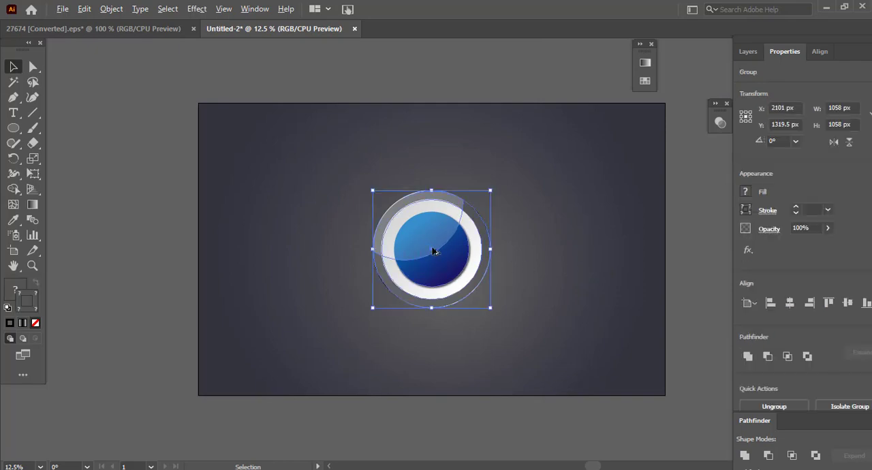
drag(433, 251, 531, 251)
drag(371, 184, 586, 331)
drag(481, 251, 562, 250)
key(shift)
- Scale the row of four buttons down proportionally around its centre to about 3016 by 893 px and deselect it
drag(248, 165, 667, 381)
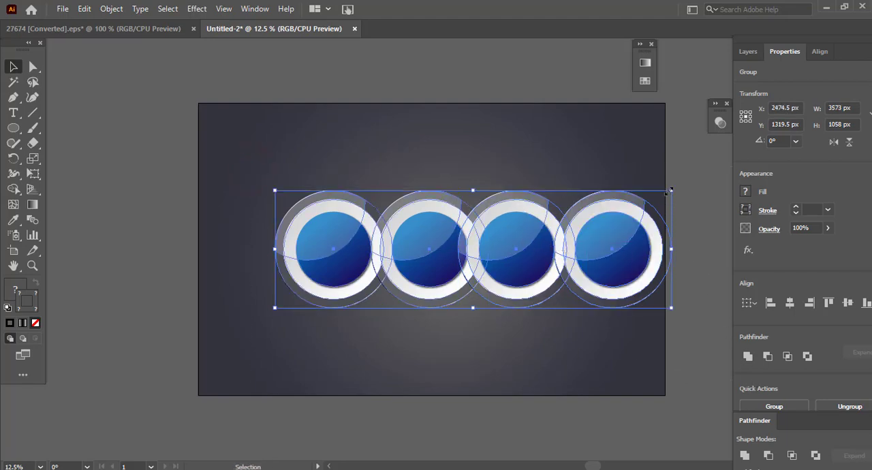
drag(670, 190, 640, 200)
click(512, 342)
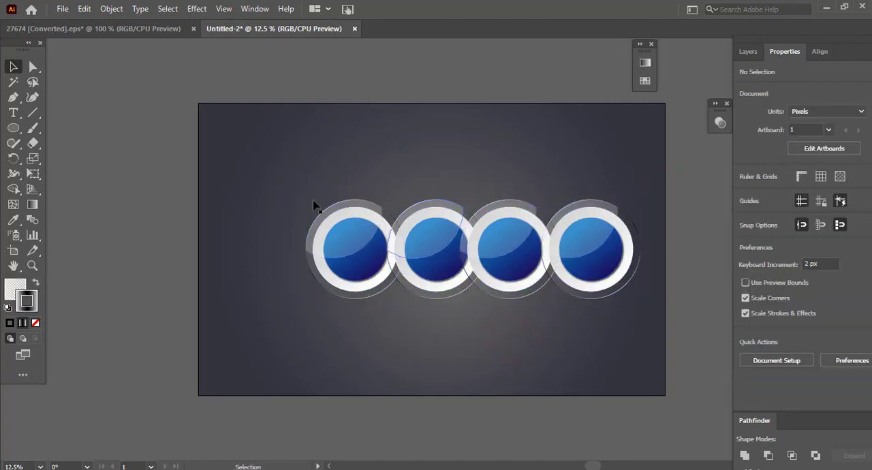
- Select all four buttons in the row and combine them into a single group
drag(301, 193, 645, 314)
right_click(562, 275)
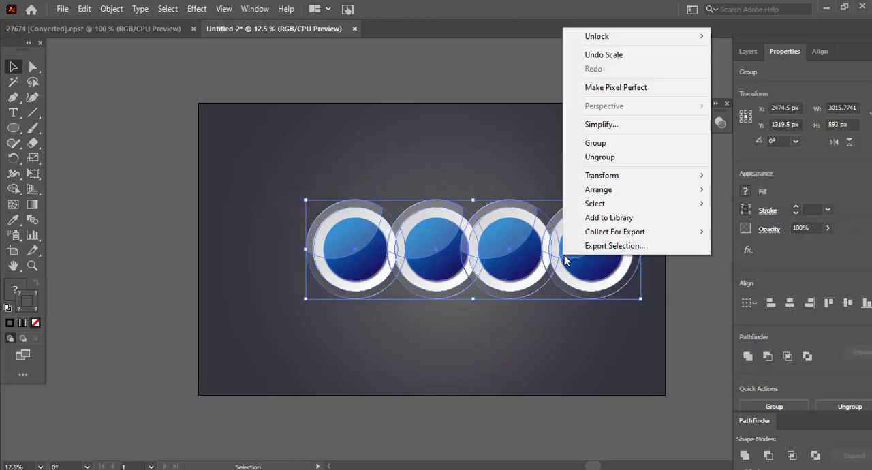
click(594, 143)
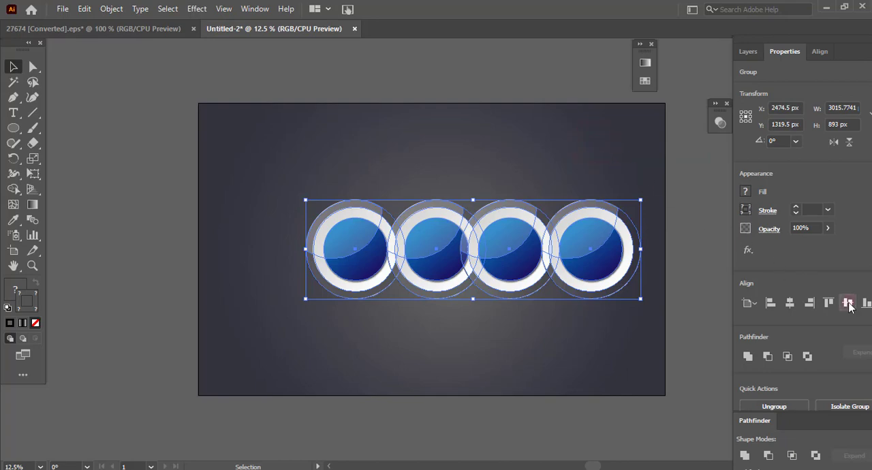
- Centre the grouped row of four buttons horizontally on the artboard and deselect it
click(790, 302)
click(515, 340)
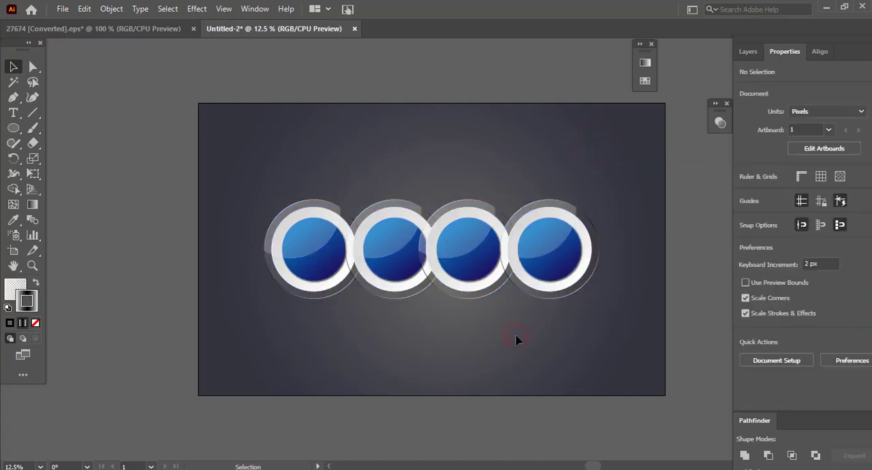
scroll(516, 340, down, 2)
scroll(514, 339, up, 1)
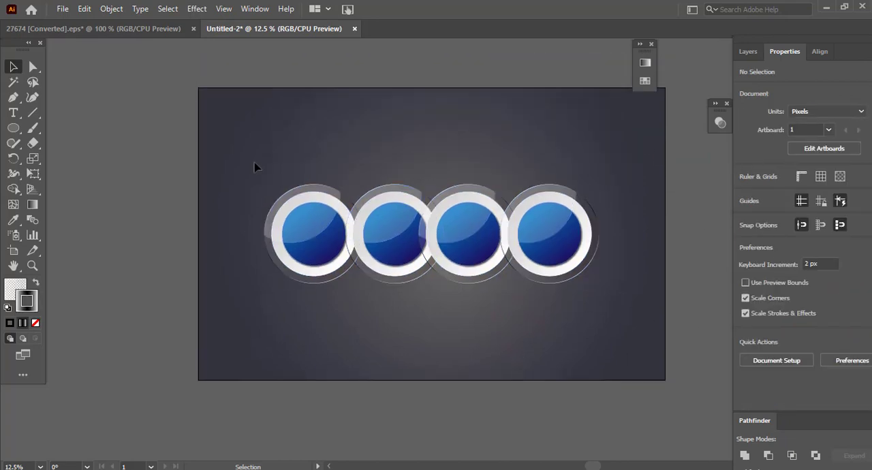
- Ungroup the row back into four separate button groups and deselect them
scroll(255, 165, up, 1)
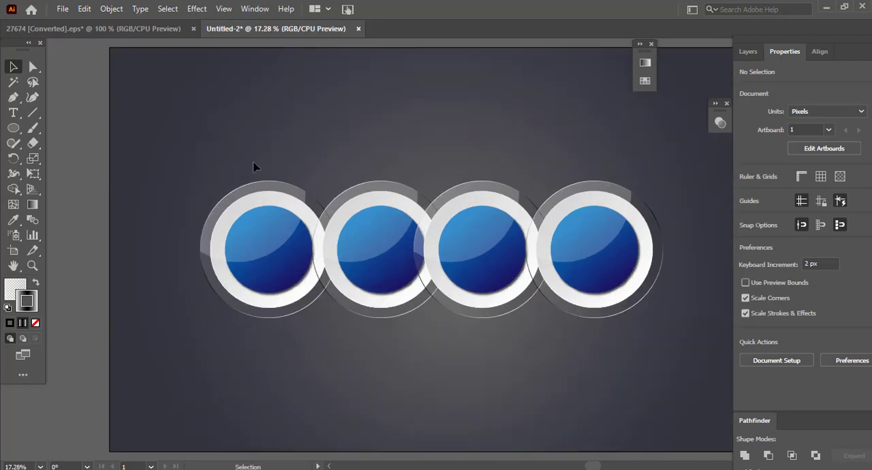
drag(176, 146, 706, 376)
right_click(595, 252)
click(630, 131)
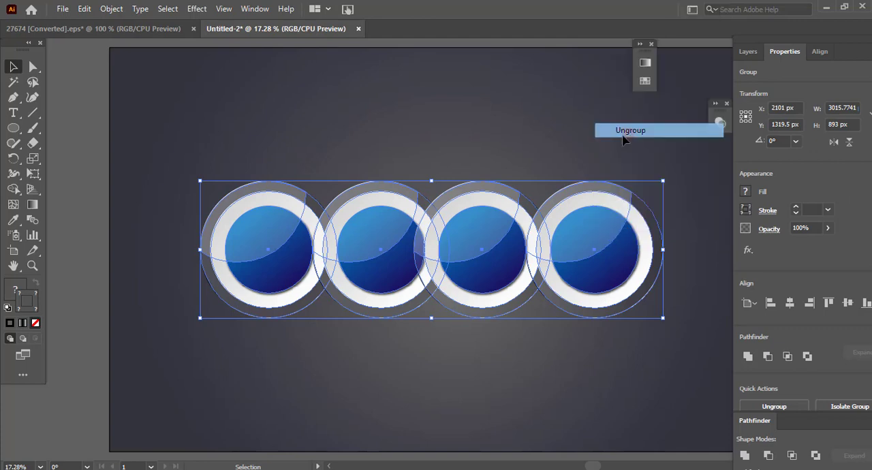
click(425, 380)
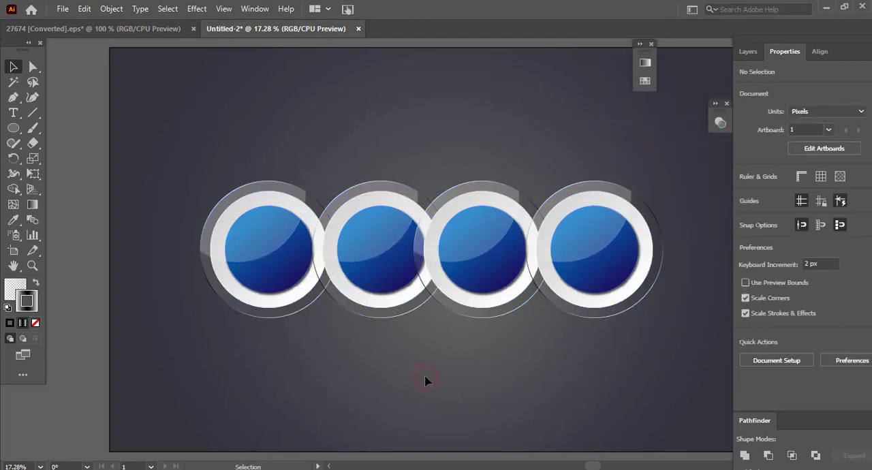
- Ungroup the second button in the row and select only its inner blue circle
click(374, 283)
right_click(375, 284)
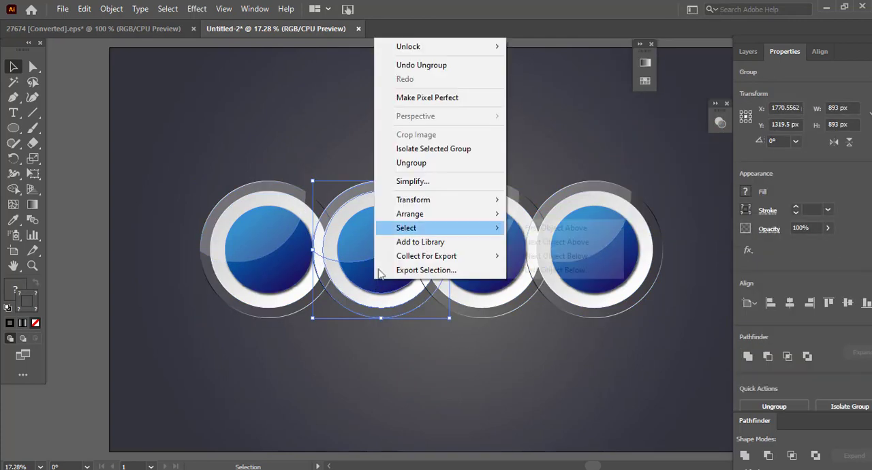
click(416, 168)
click(375, 370)
click(379, 288)
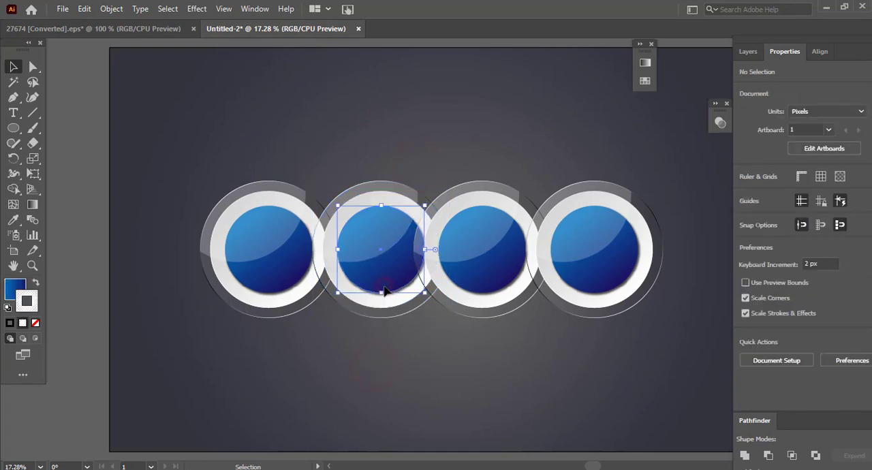
- Set the second circle's stroke gradient to linear, and bring up the gradient settings for its fill
click(32, 205)
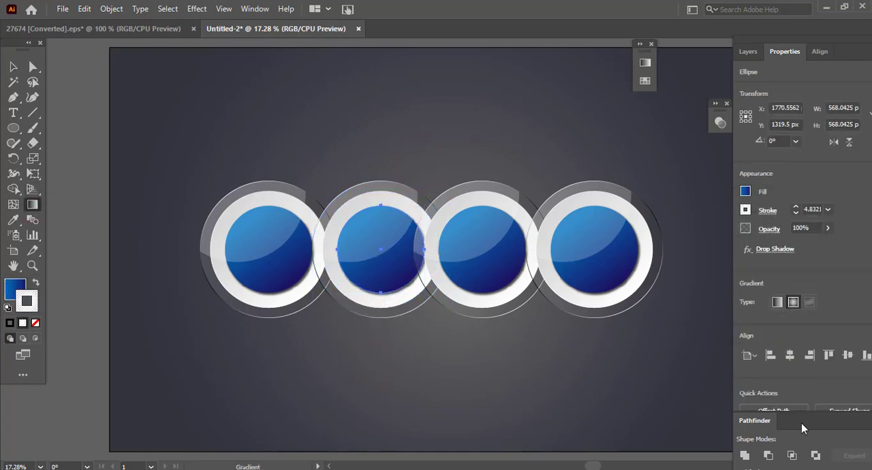
click(777, 303)
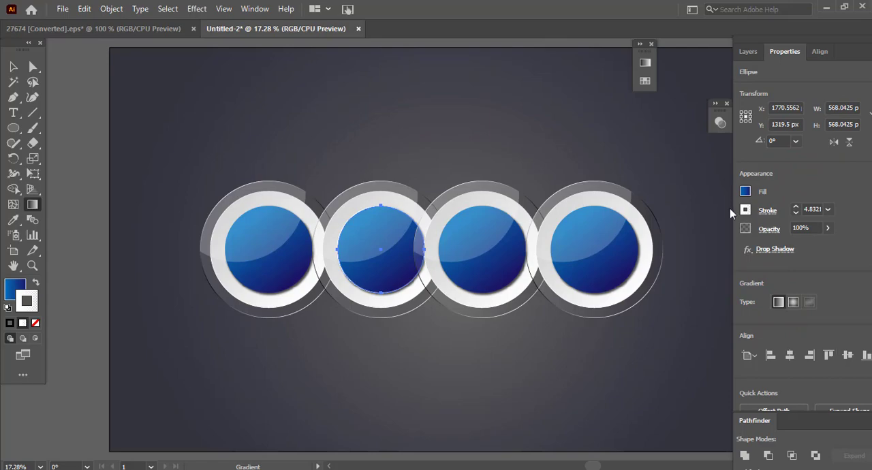
click(32, 208)
click(270, 11)
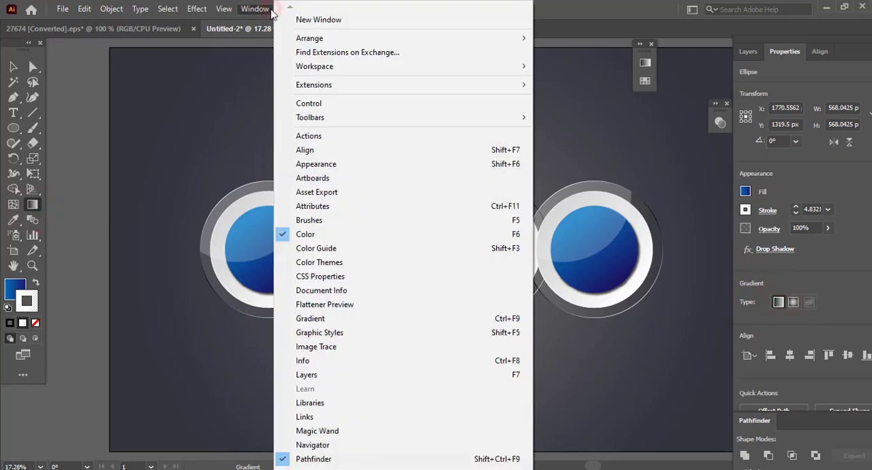
click(315, 318)
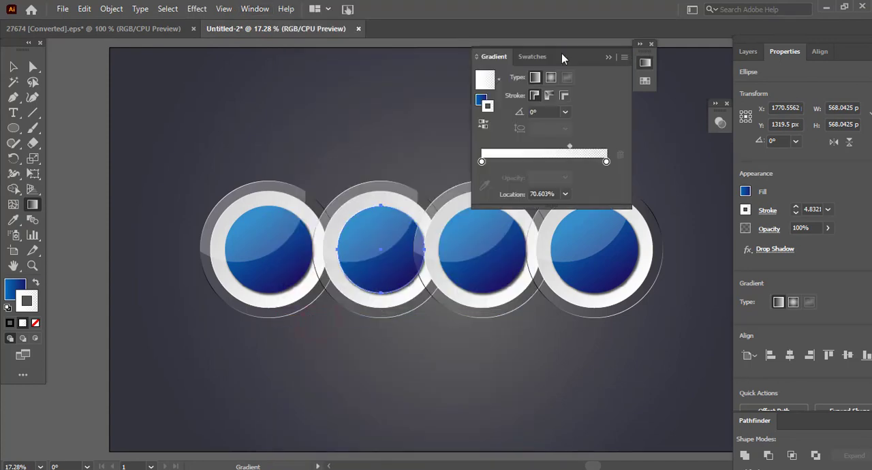
drag(562, 56, 580, 53)
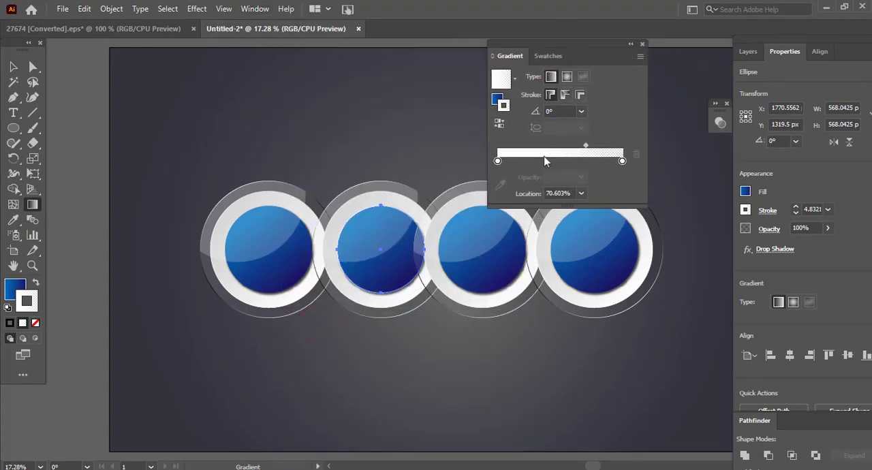
click(500, 102)
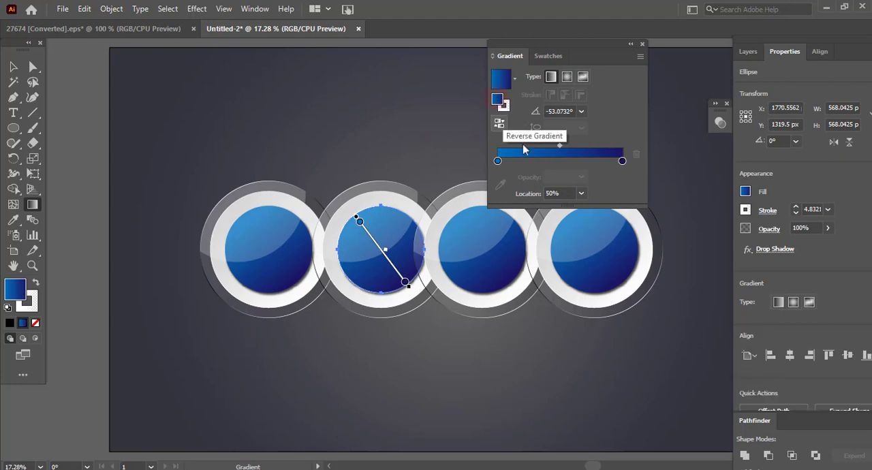
- Recolour the second circle's fill gradient from magenta to crimson and shift its midpoint to about 37%
double_click(622, 162)
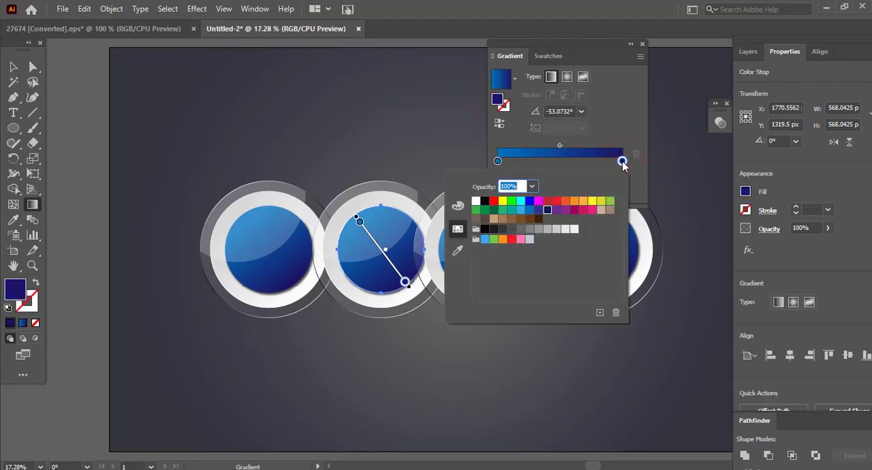
click(582, 211)
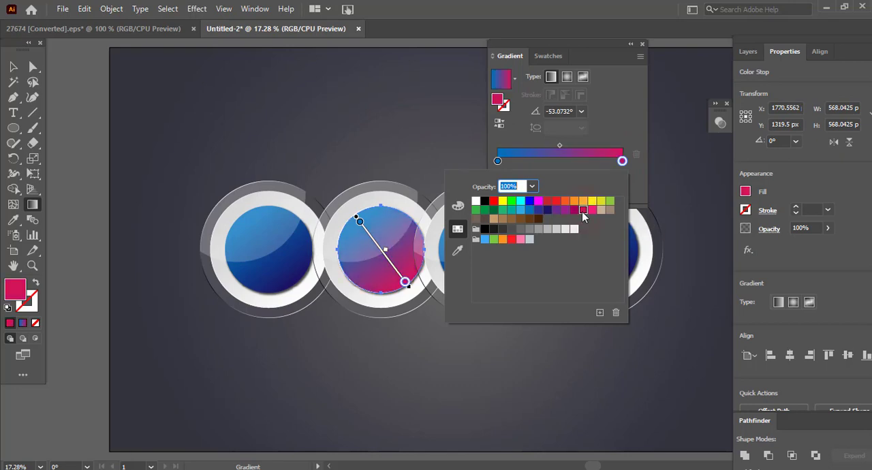
double_click(497, 161)
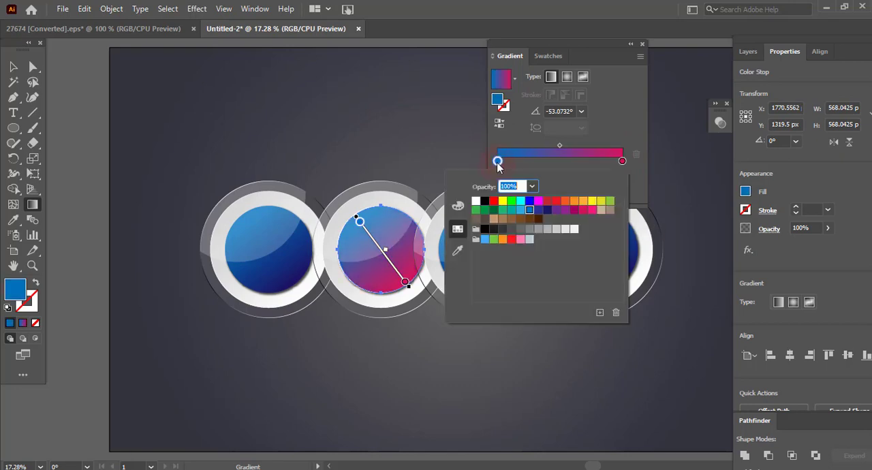
click(538, 203)
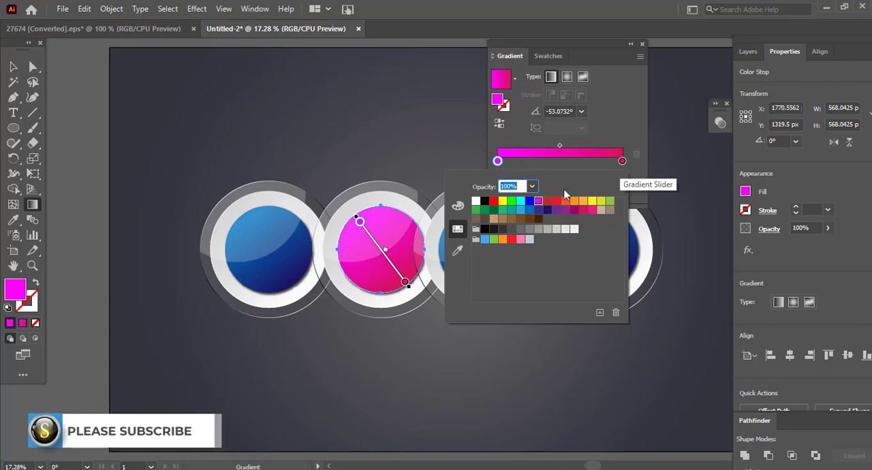
click(622, 161)
drag(559, 145, 543, 143)
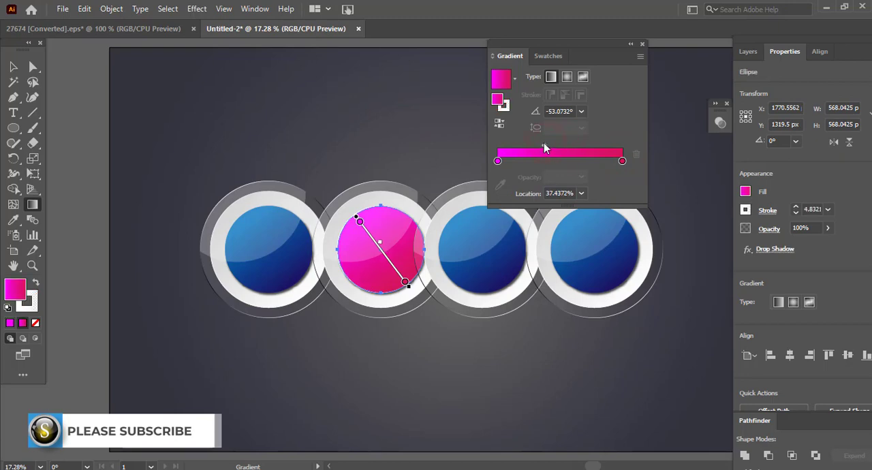
click(628, 45)
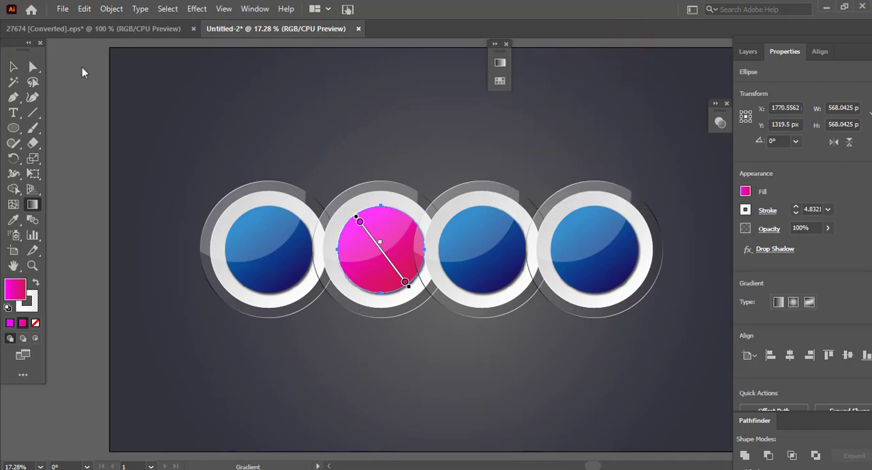
- Ungroup the third button in the row and select only its inner blue circle
click(13, 66)
click(465, 252)
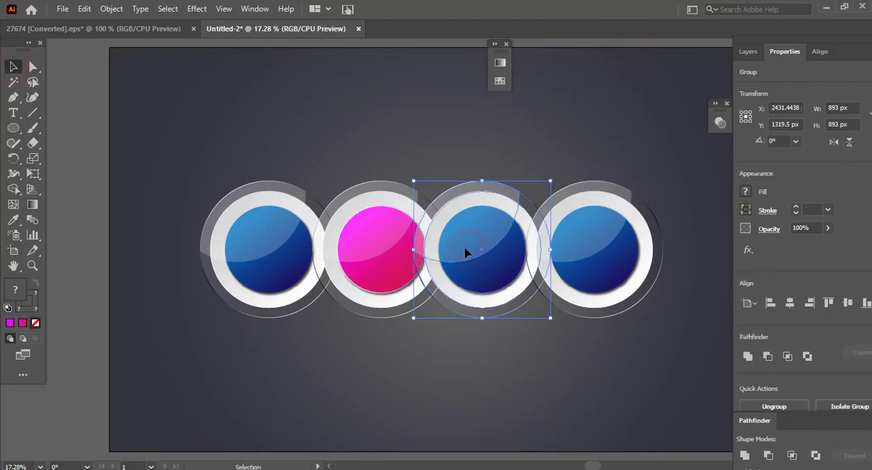
right_click(465, 253)
click(517, 135)
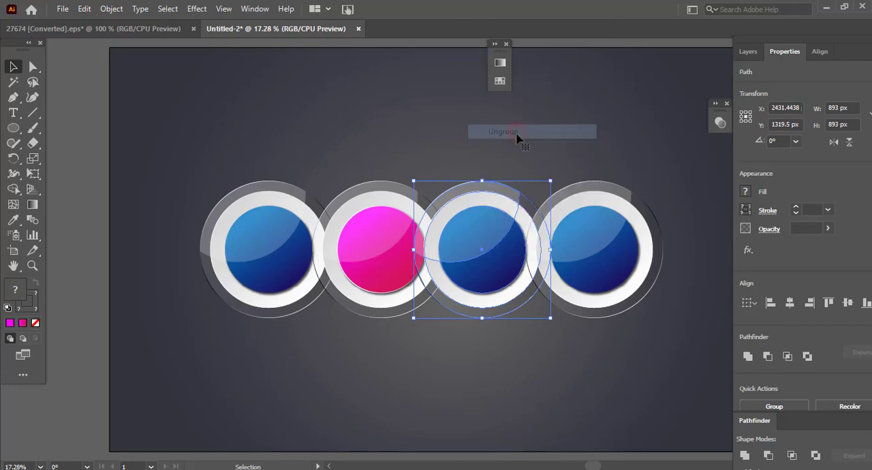
click(514, 368)
click(495, 274)
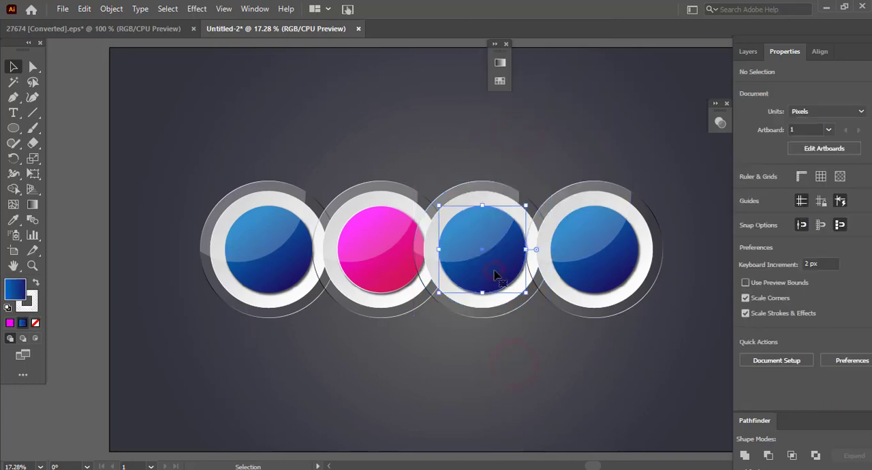
- Open the third circle's gradient settings and set its end colour stop to orange (R=247 G=147 B=30), after trying dark green
click(34, 205)
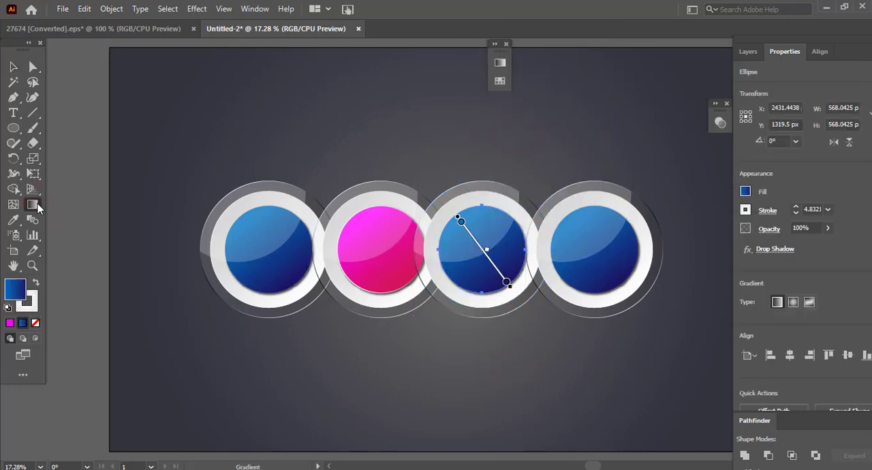
double_click(37, 207)
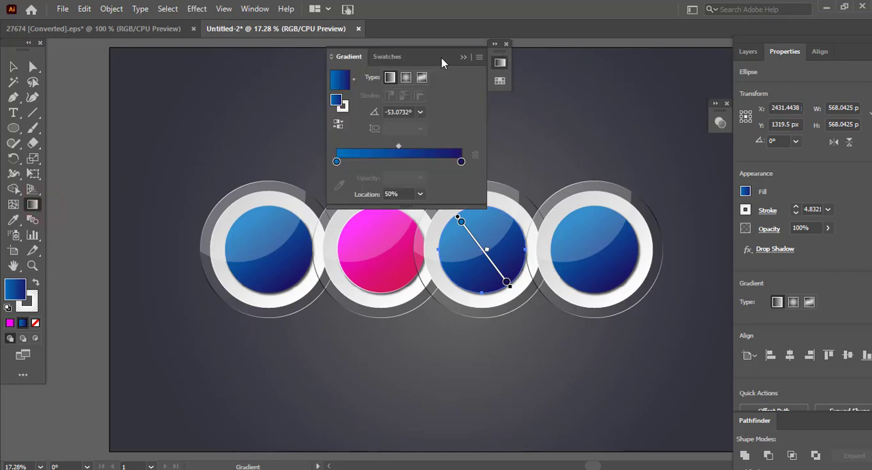
drag(444, 62, 671, 36)
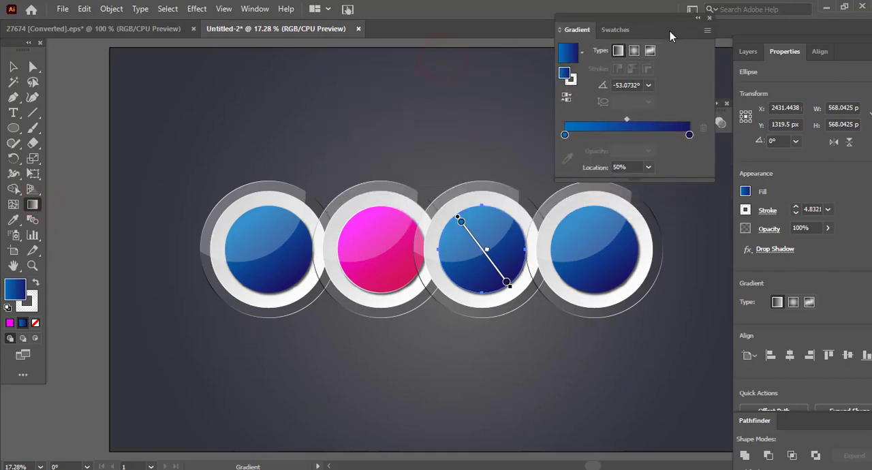
double_click(688, 135)
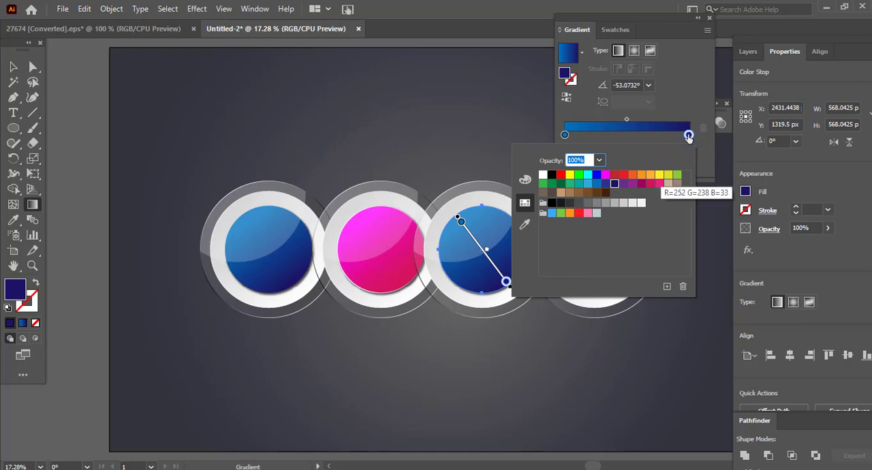
click(561, 185)
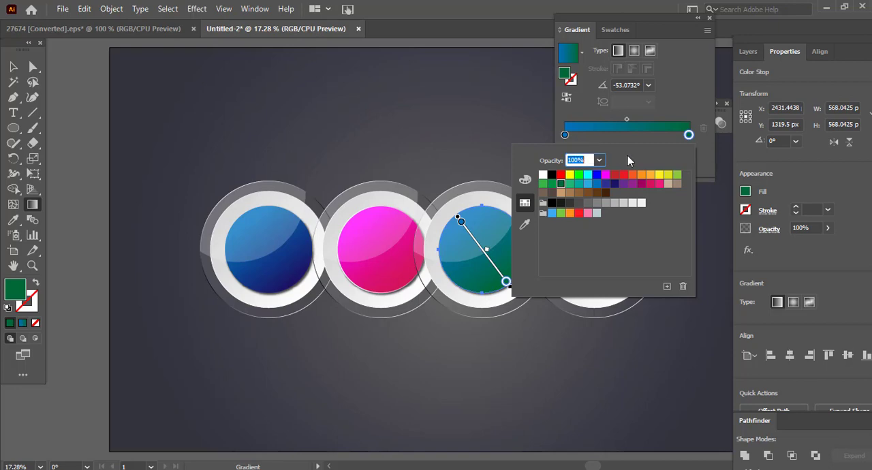
click(641, 176)
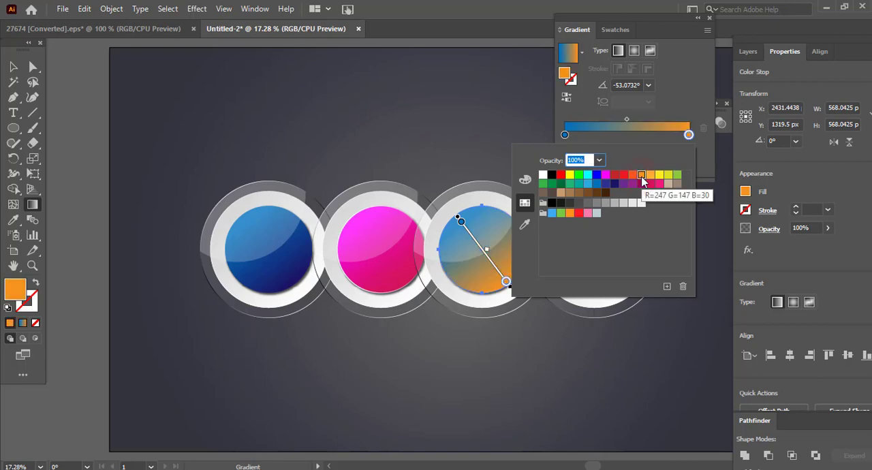
- Set the third circle's start colour stop to light orange (R=251 G=176 B=59) and add a matching stop at about 3.8%
double_click(564, 135)
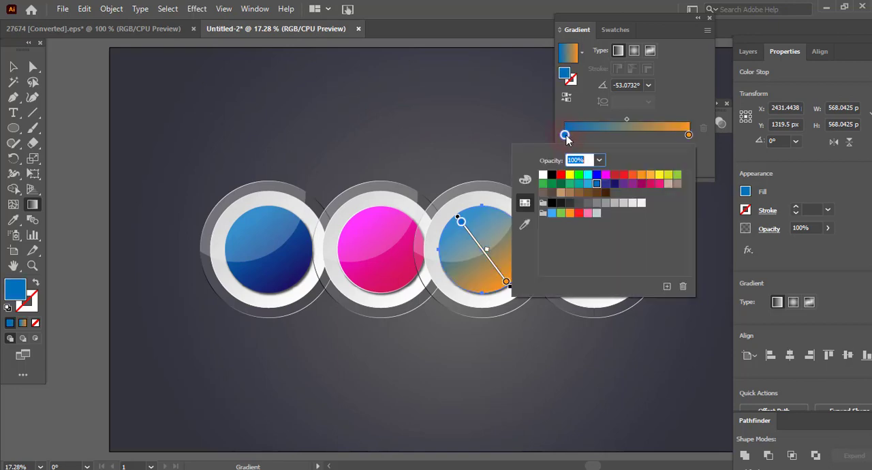
click(650, 175)
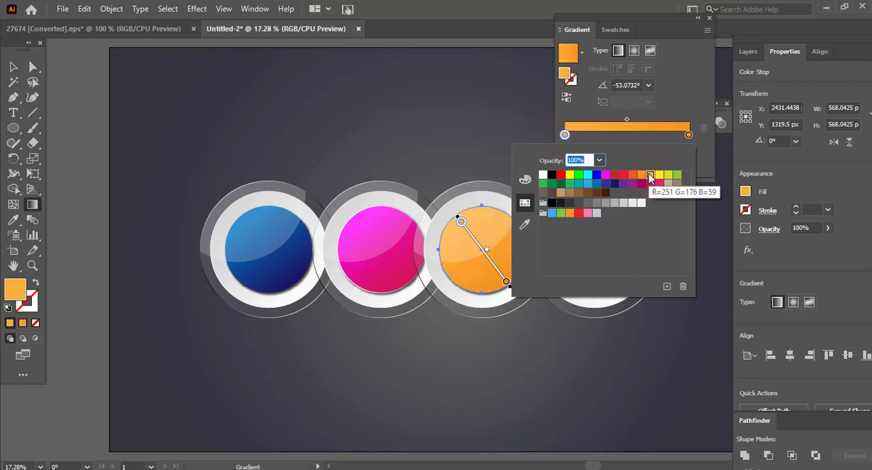
drag(565, 135, 569, 135)
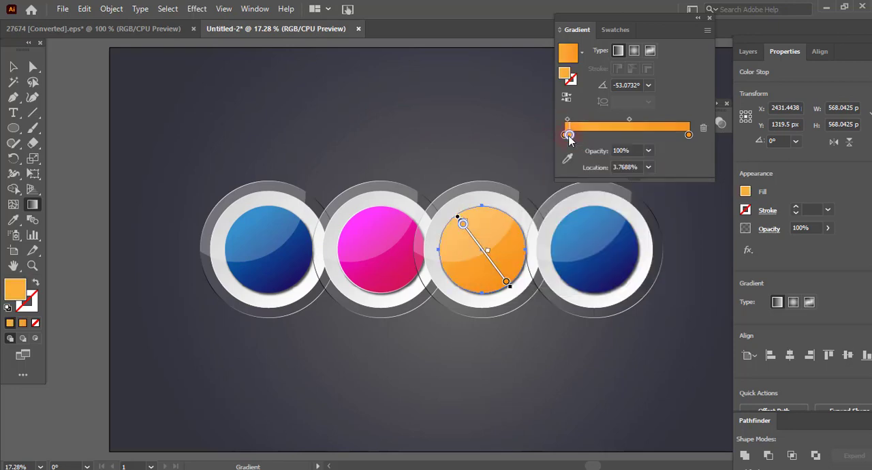
double_click(569, 135)
click(658, 176)
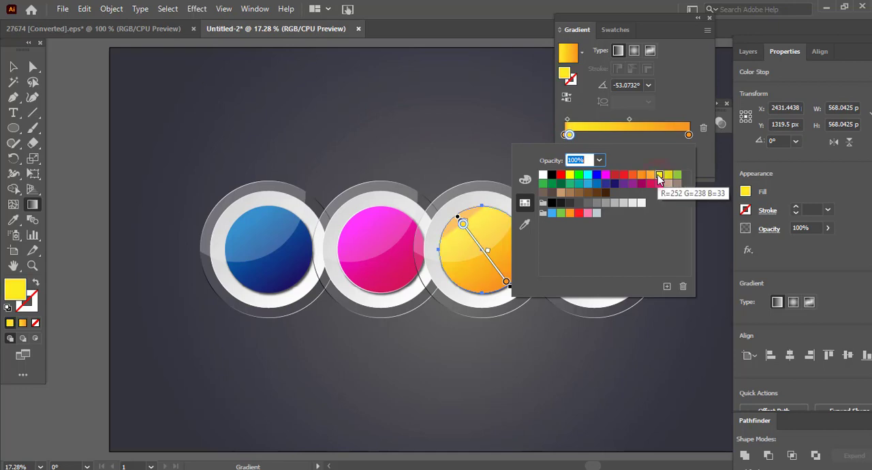
click(649, 176)
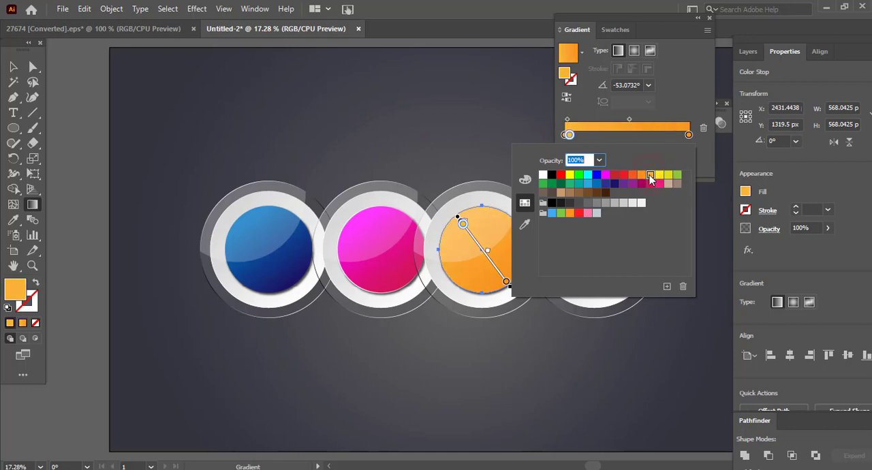
- Set the end colour stop of the third circle's fill gradient to red-orange
click(689, 135)
double_click(689, 134)
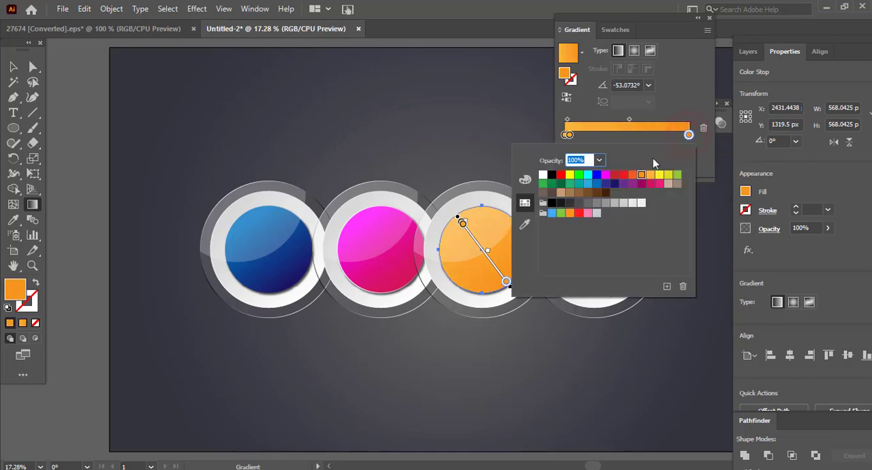
click(632, 176)
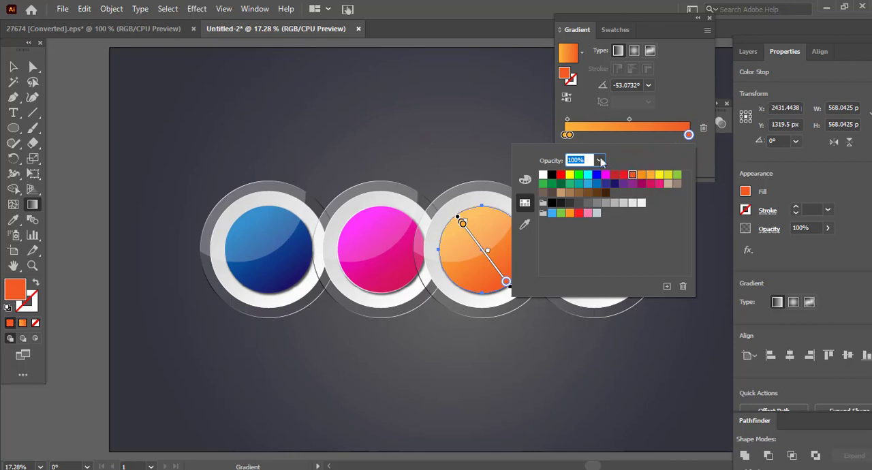
- Ungroup the fourth button in the row and select only its inner blue circle
click(518, 119)
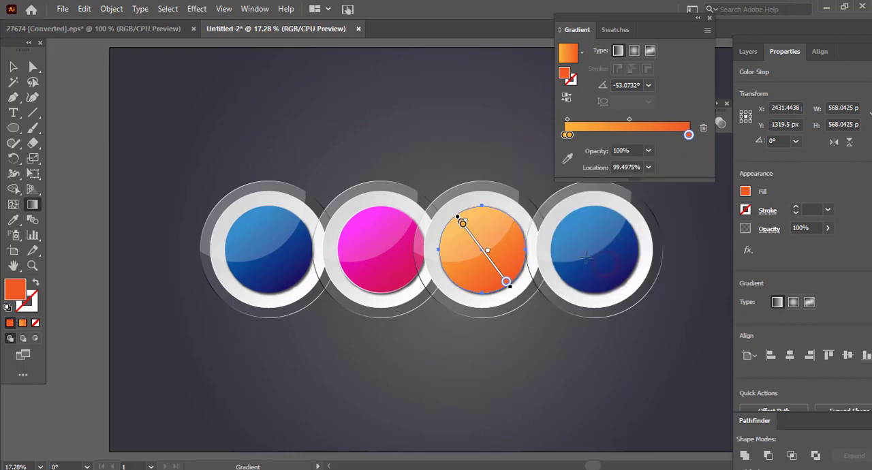
key(v)
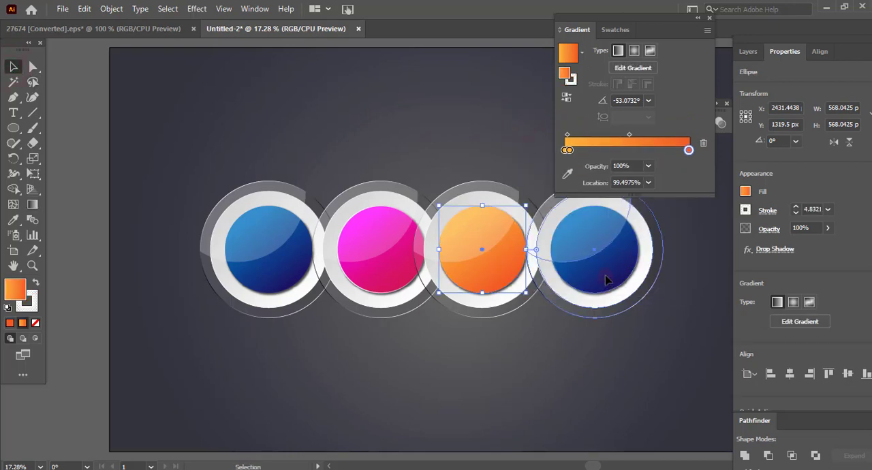
right_click(605, 278)
click(644, 158)
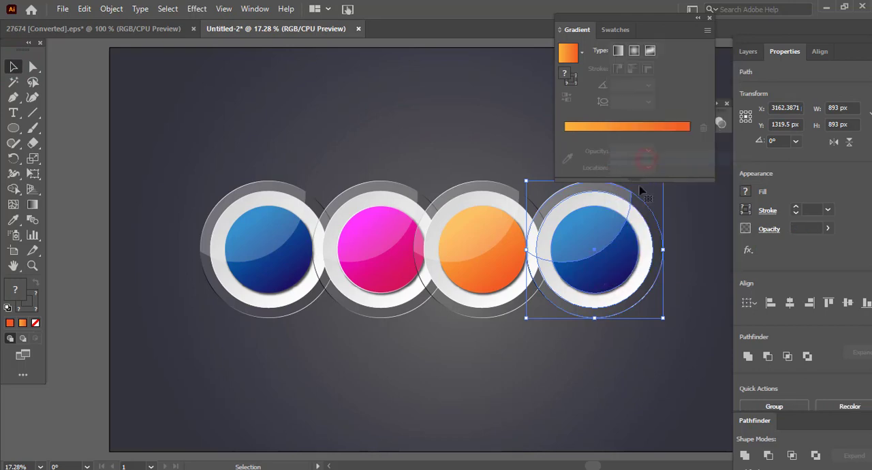
click(596, 354)
click(610, 283)
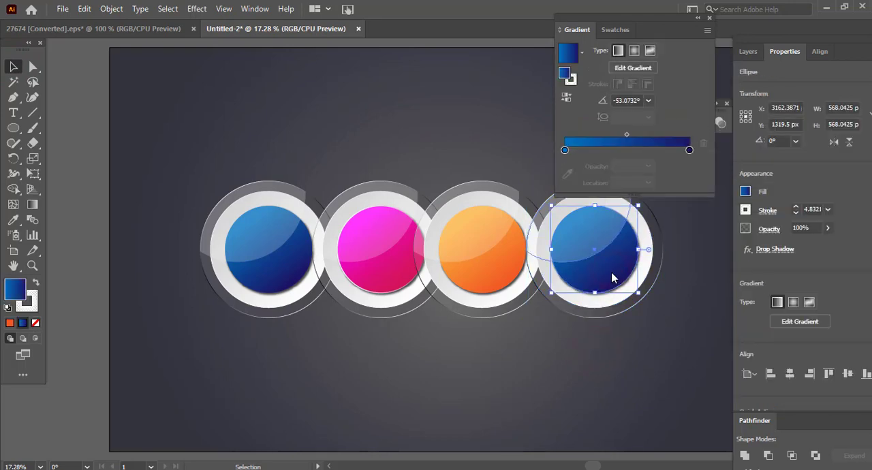
- Recolour the fourth circle's linear gradient with a green end colour stop and a yellow-green start colour stop
double_click(689, 149)
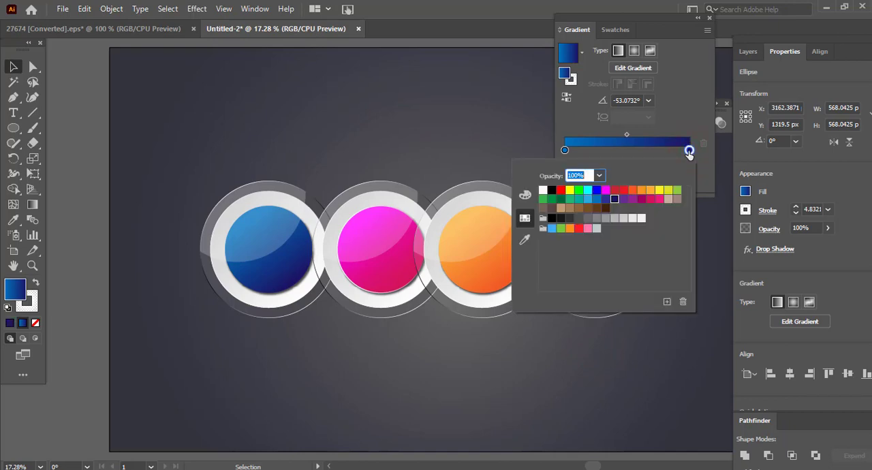
click(551, 200)
click(664, 21)
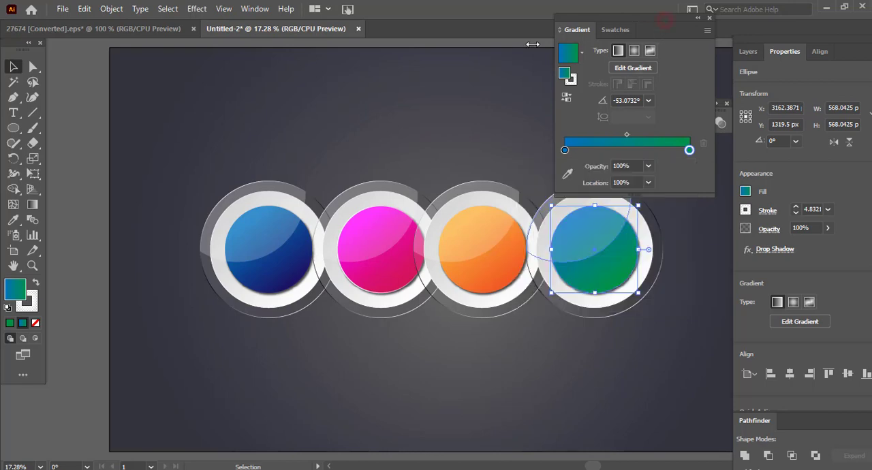
double_click(564, 150)
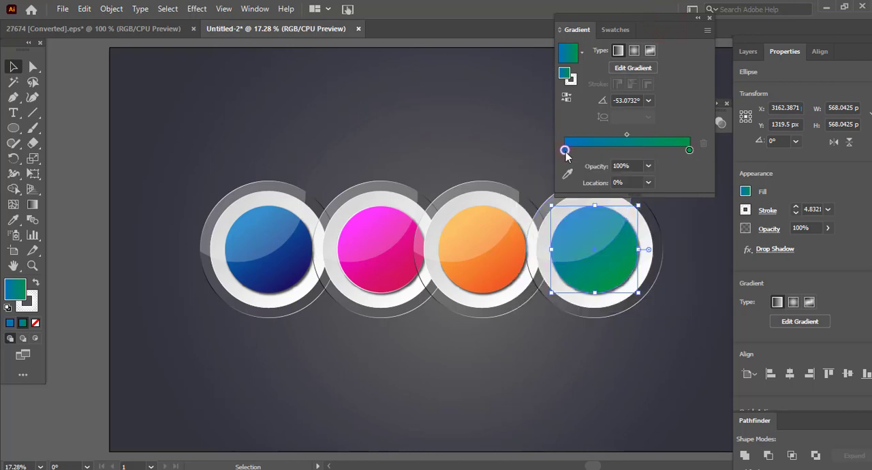
click(668, 190)
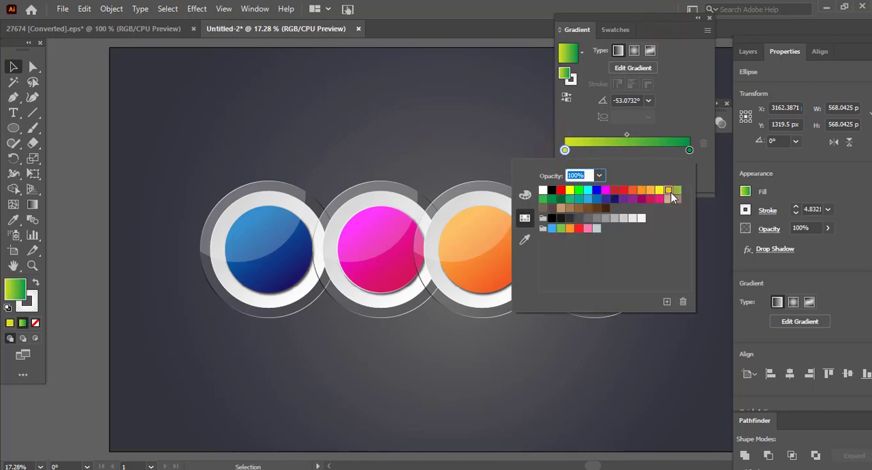
click(632, 20)
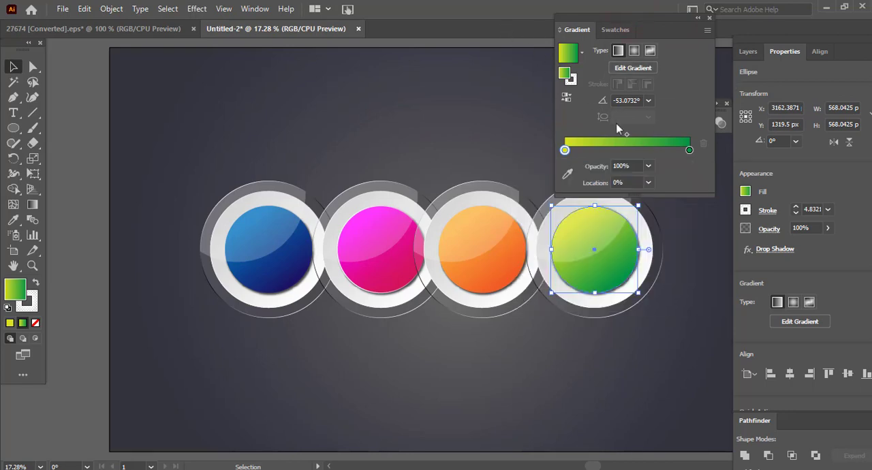
- Shift the midpoint of the fourth circle's gradient to about 51.5%, collapse the gradient settings and deselect the circle
drag(627, 133, 629, 134)
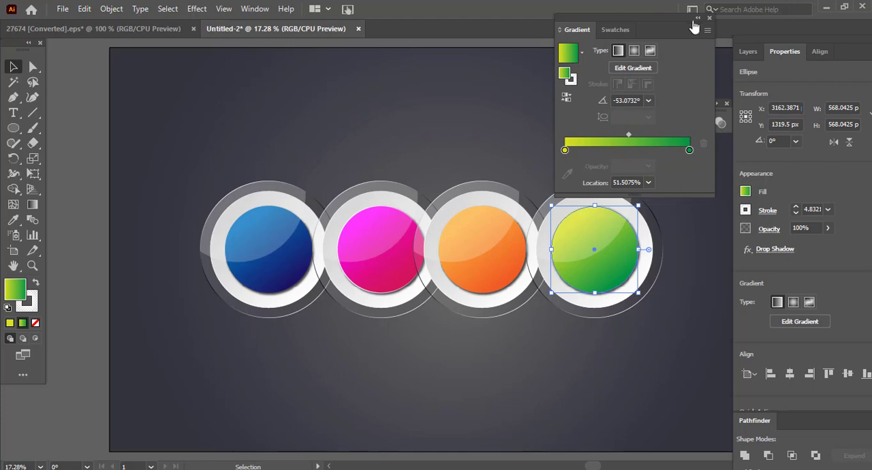
click(696, 18)
click(455, 372)
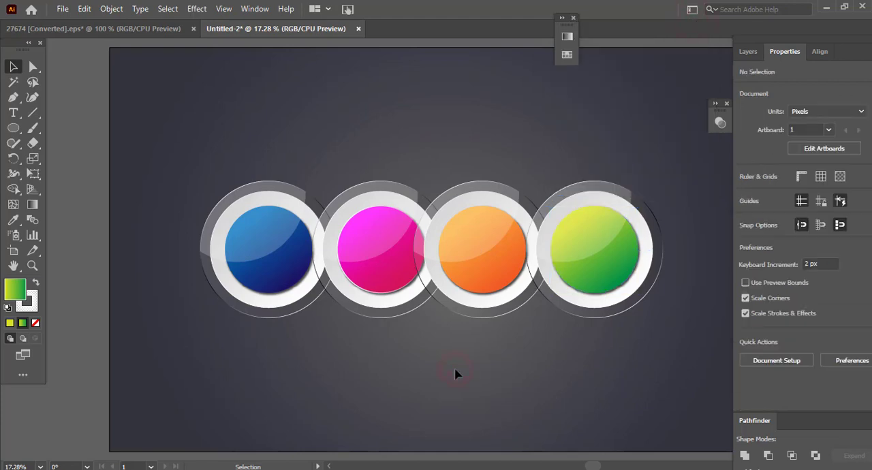